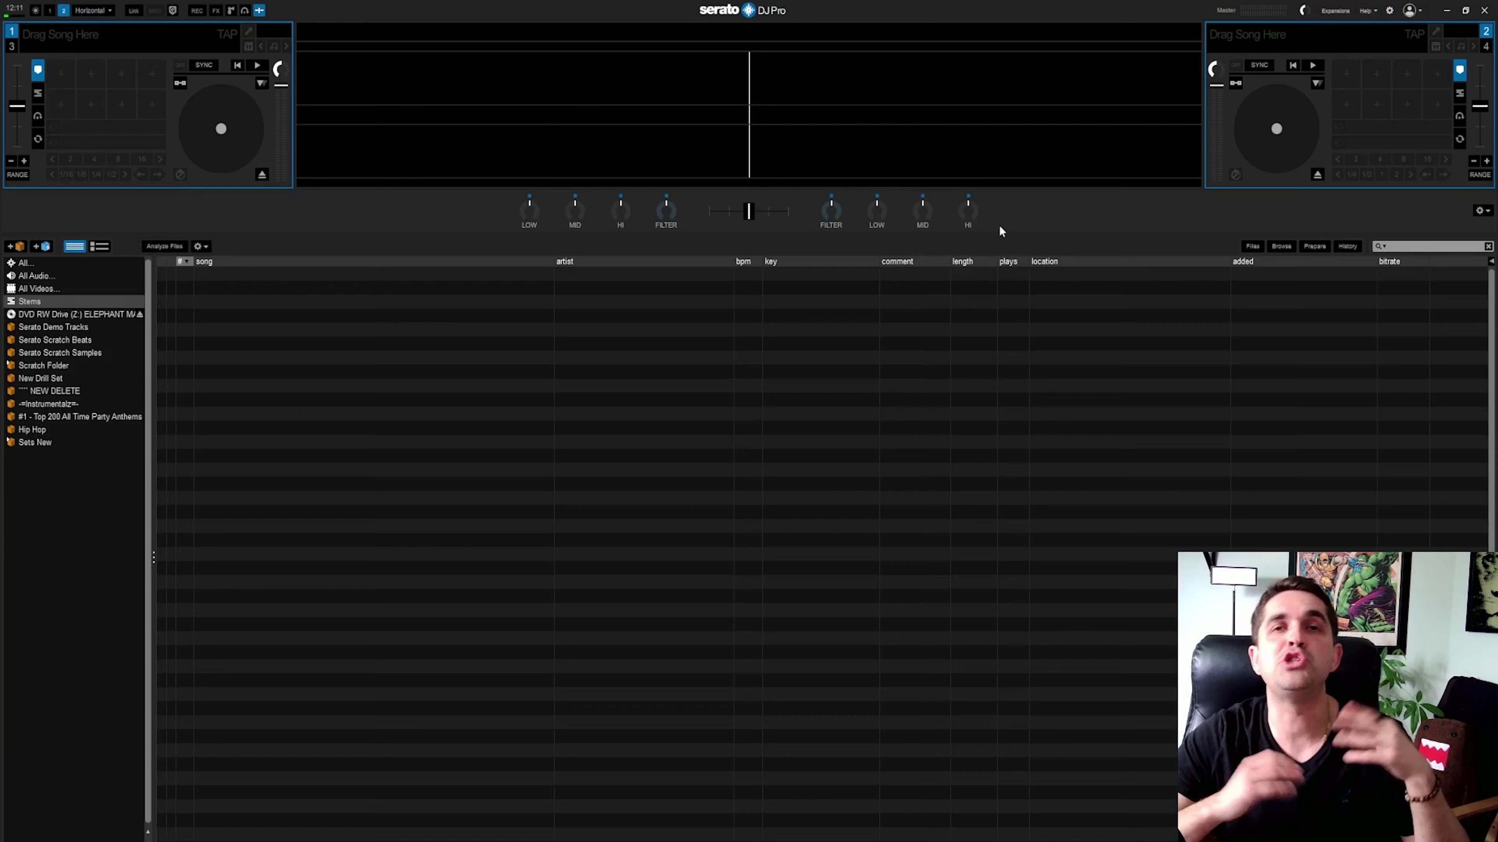
# Enable Analyze Stems under On Song Load in preferences and dismiss the performance notice.
pyautogui.click(1388, 12)
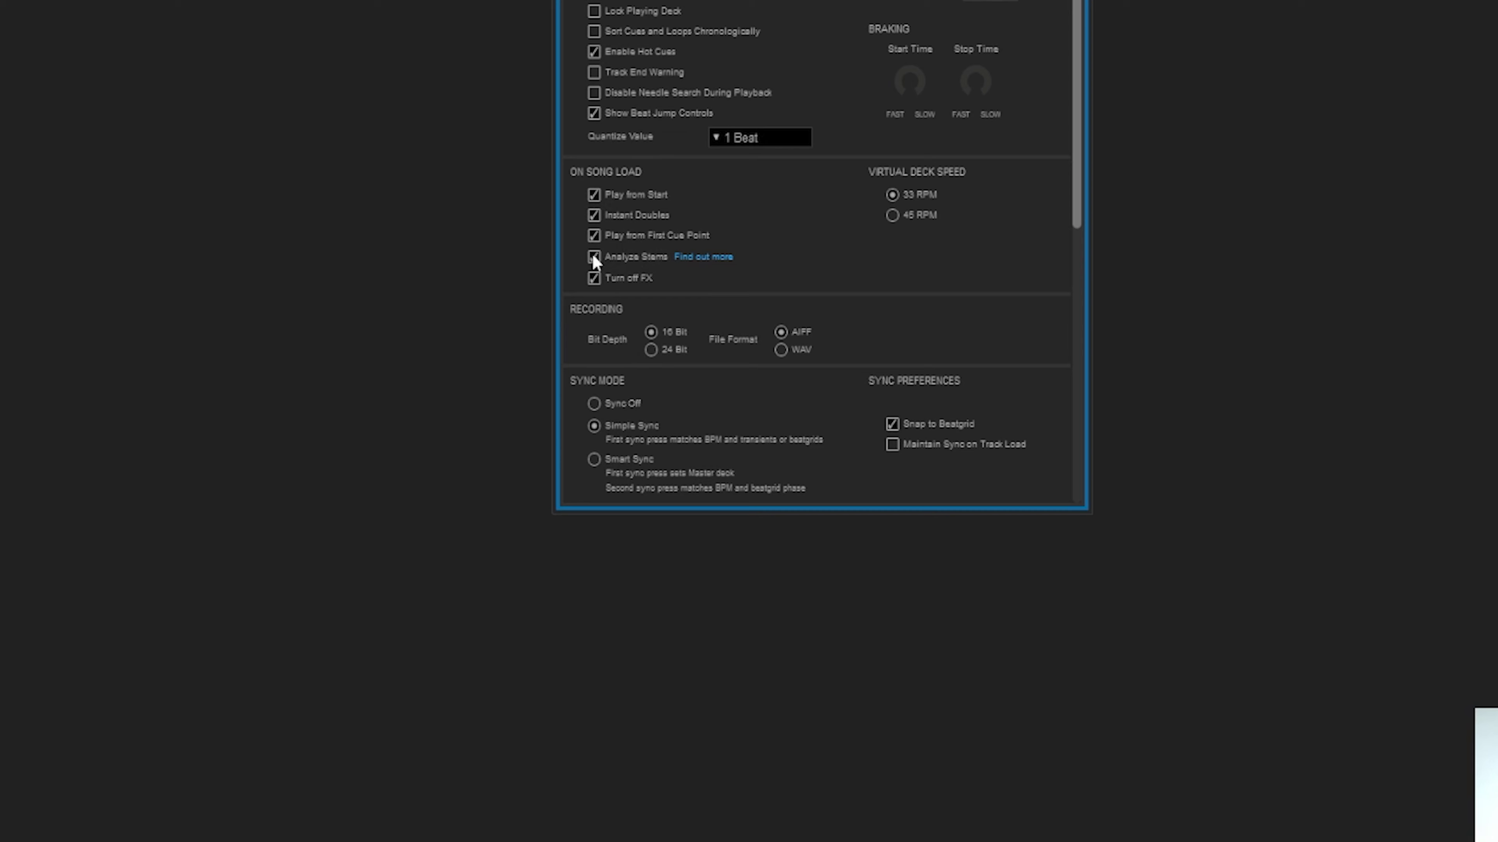
pyautogui.click(636, 265)
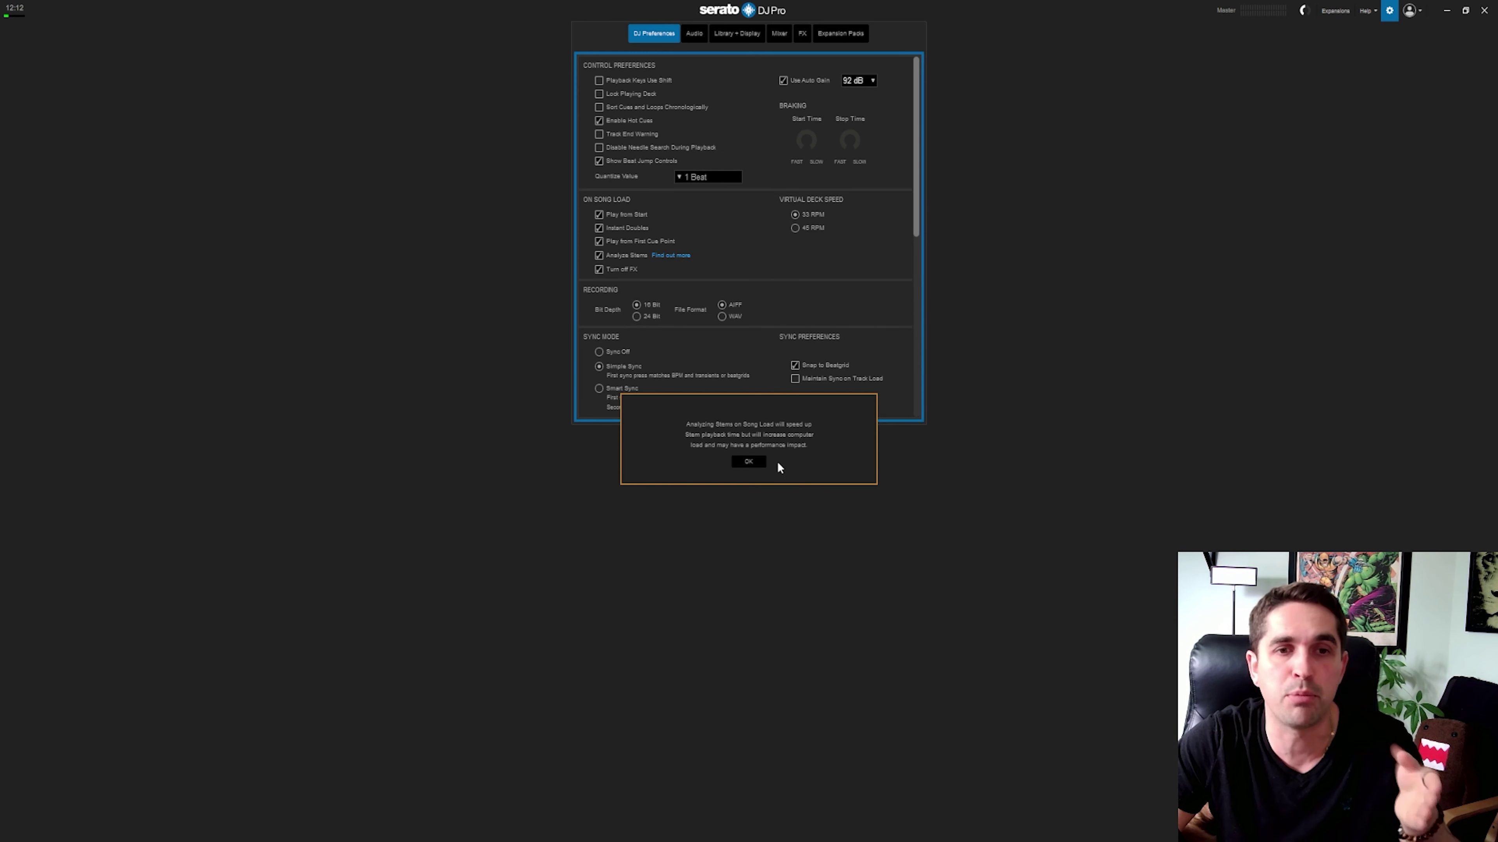
pyautogui.click(750, 463)
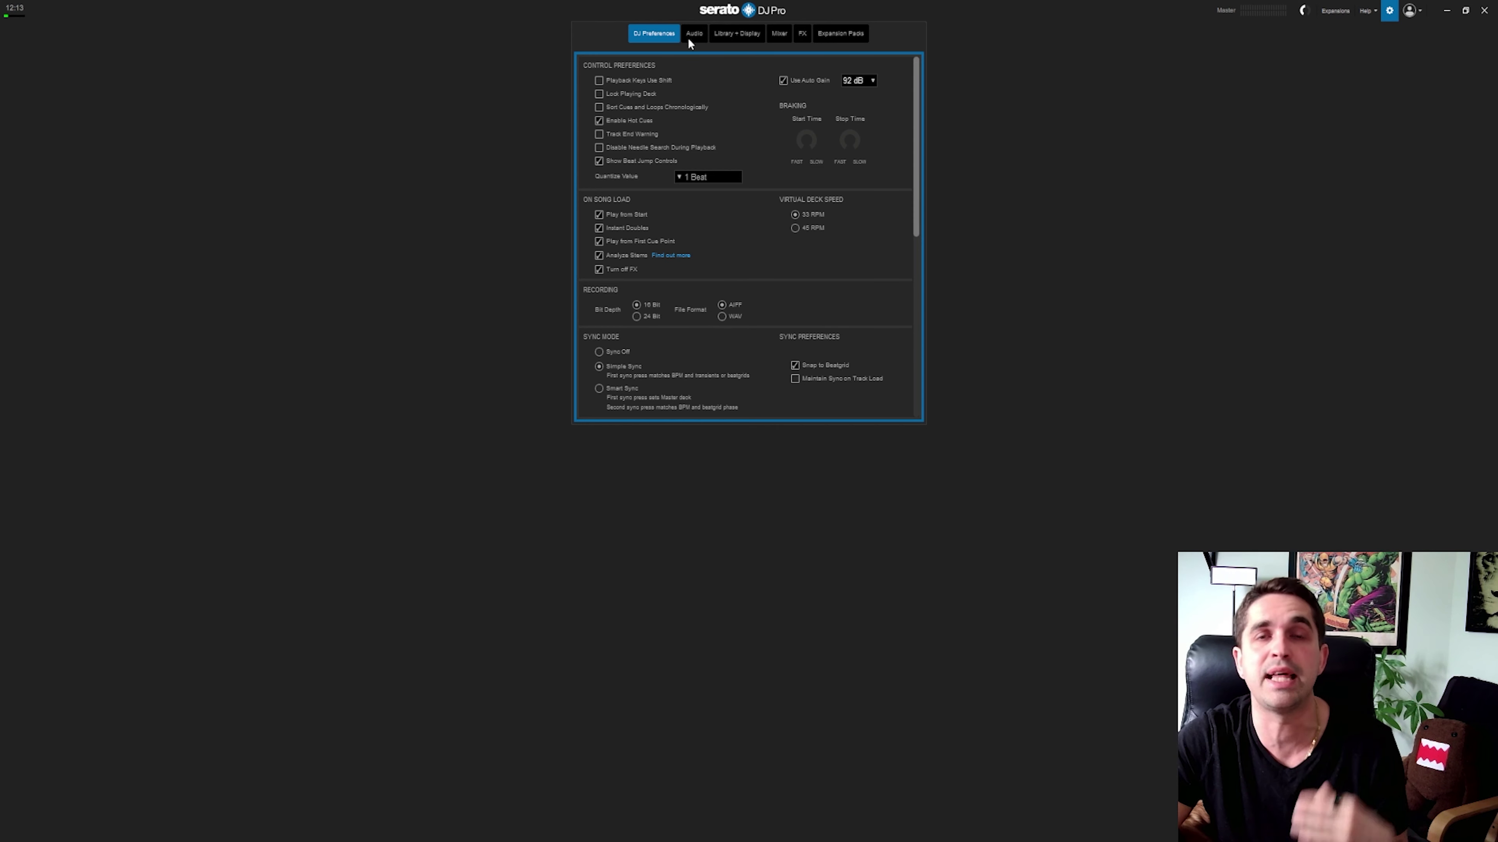
# Turn on Show Streaming Services in the Library + Display preferences.
pyautogui.click(730, 33)
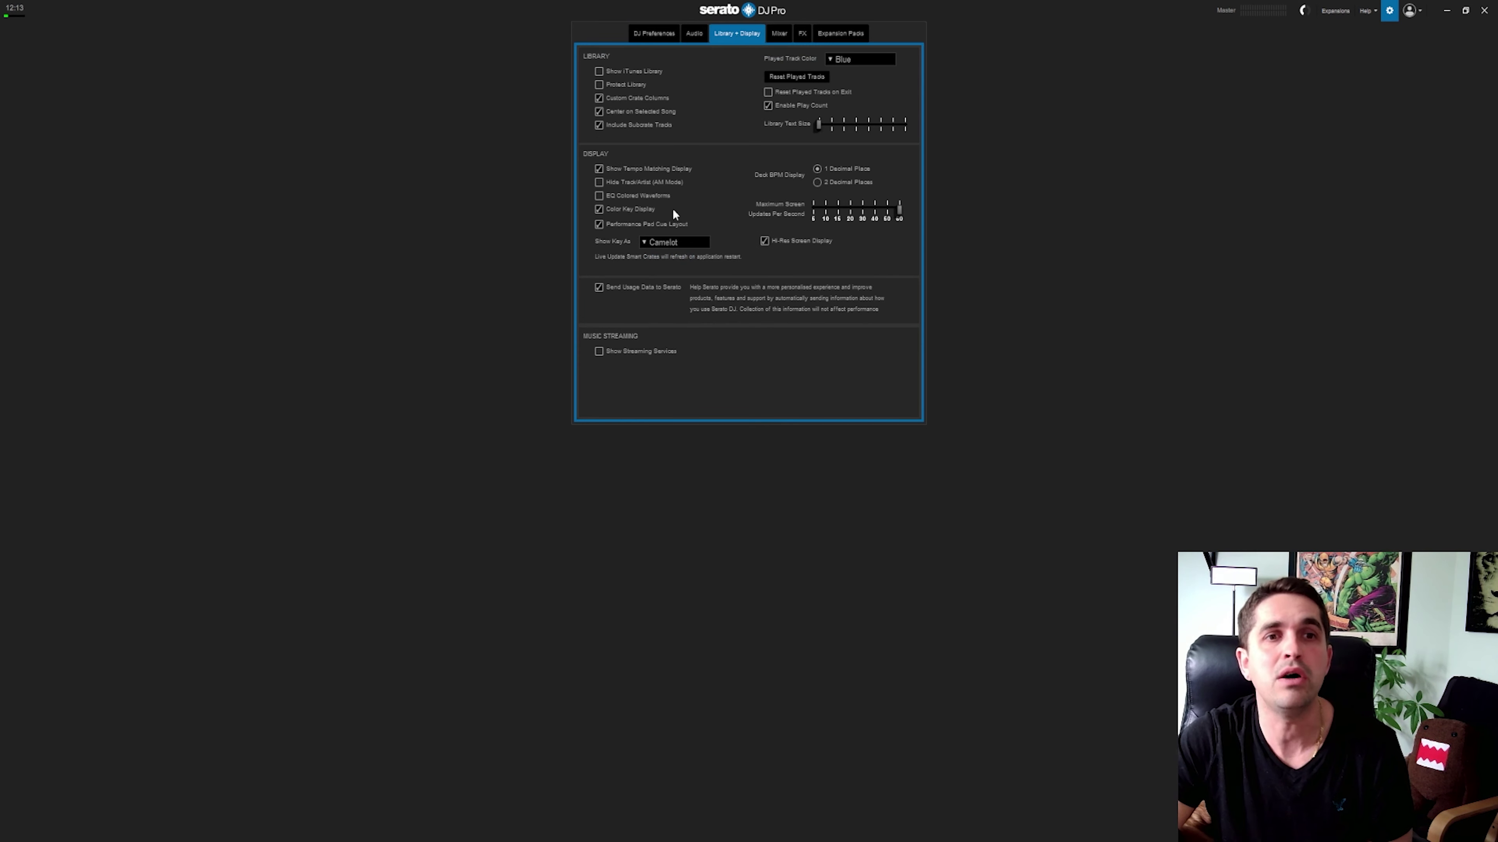
pyautogui.click(637, 347)
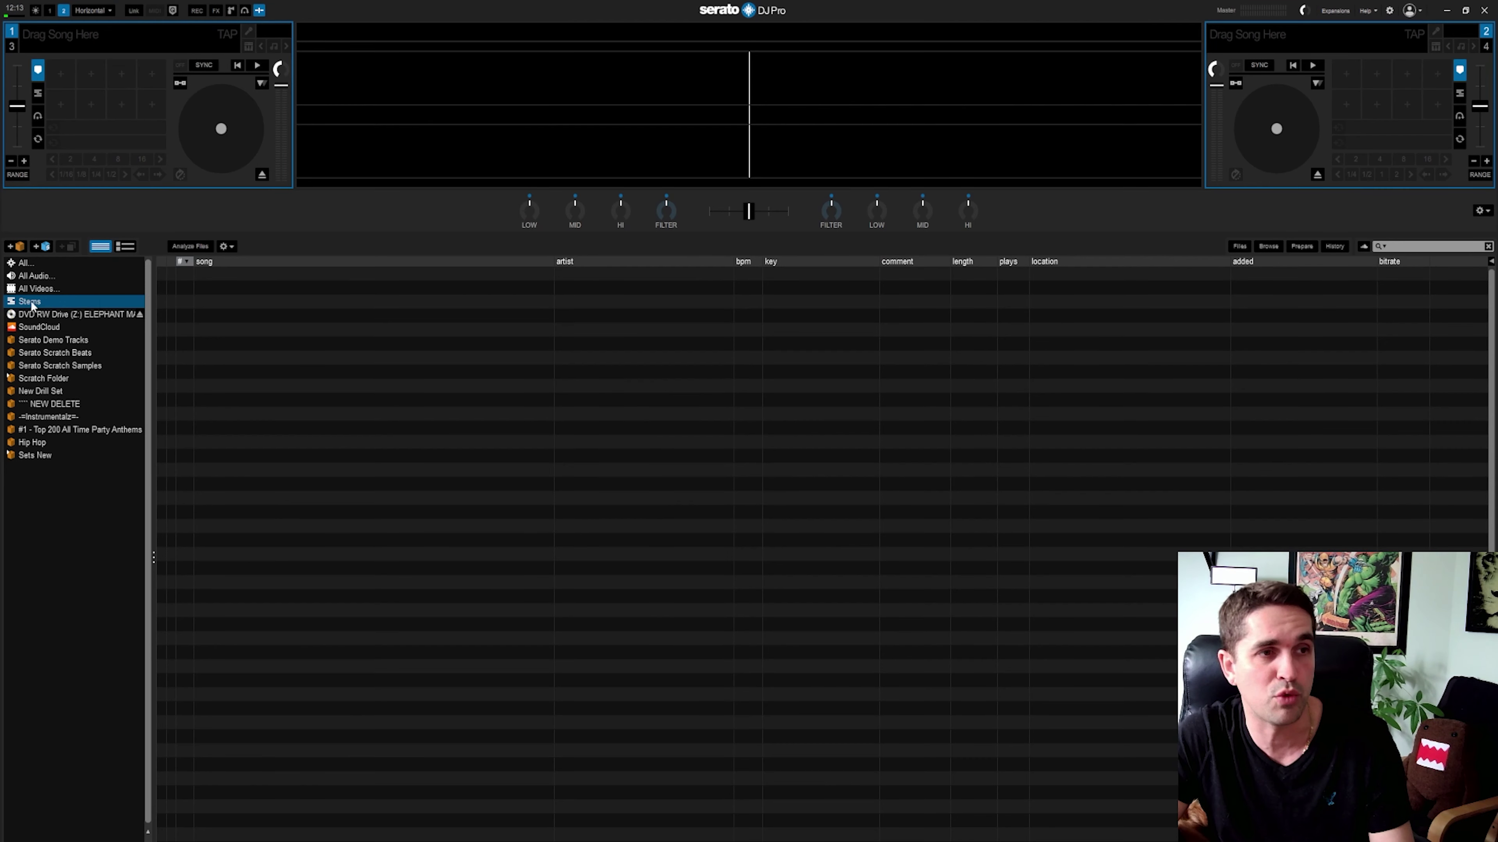
# Select the Hip Hop tracks Let It Bump through That's Cool and drag them into the Stems crate.
pyautogui.click(39, 302)
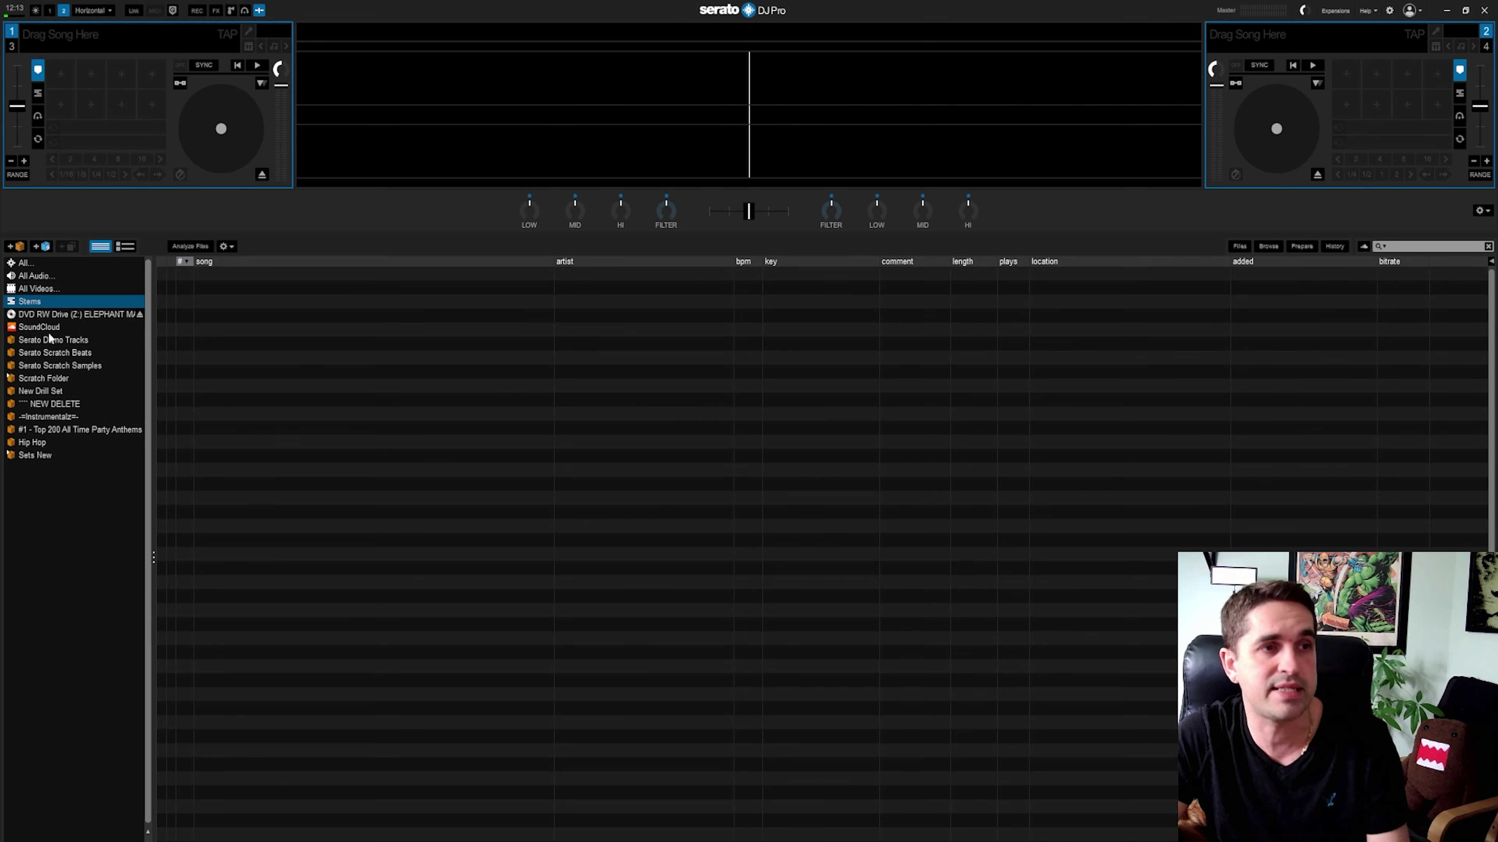
pyautogui.click(36, 445)
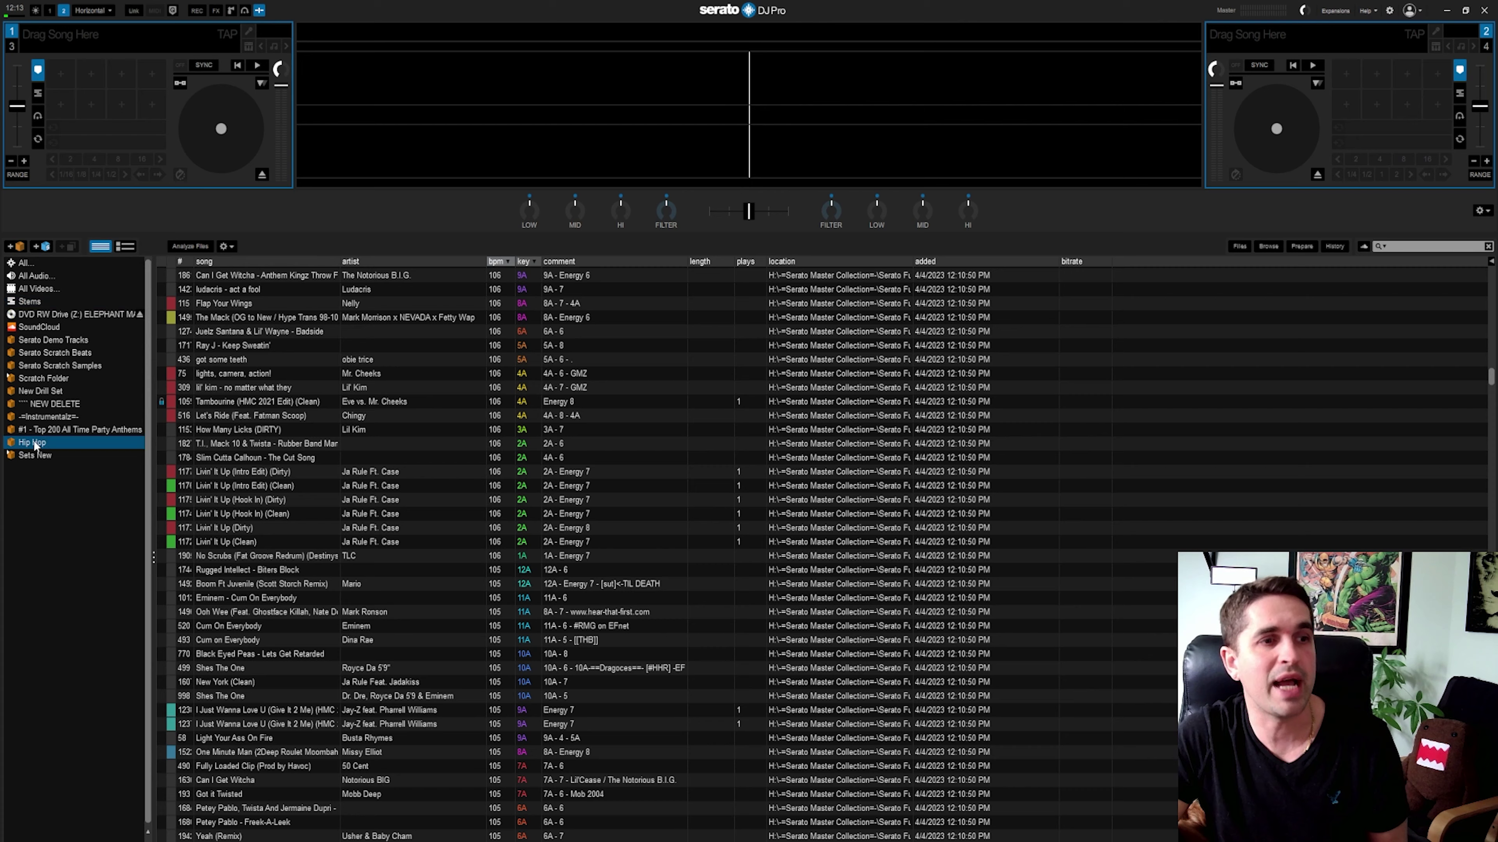
pyautogui.scroll(3, 501, 576)
pyautogui.click(460, 554)
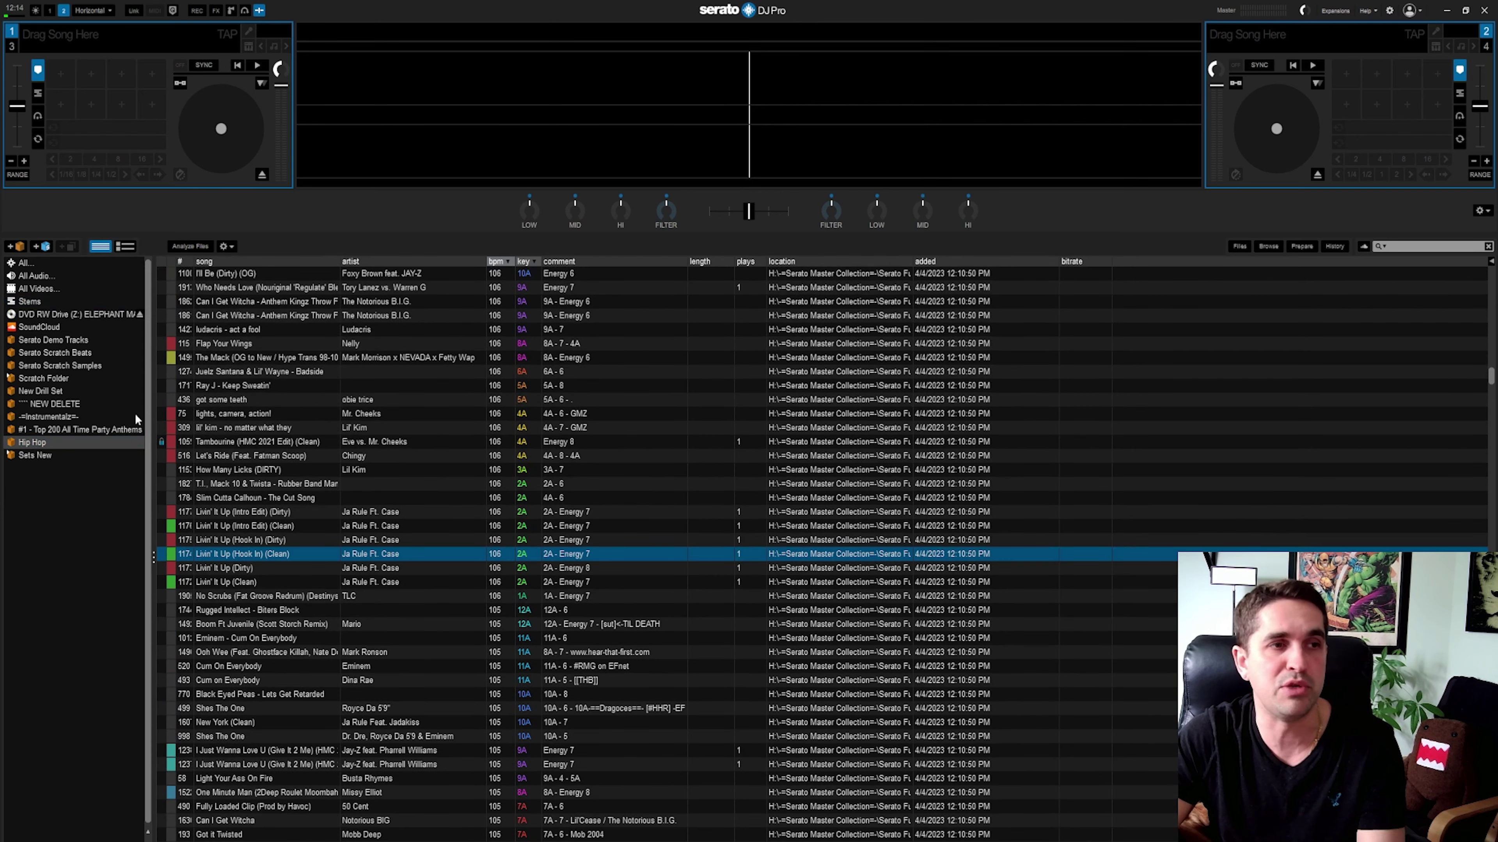
pyautogui.scroll(8, 259, 413)
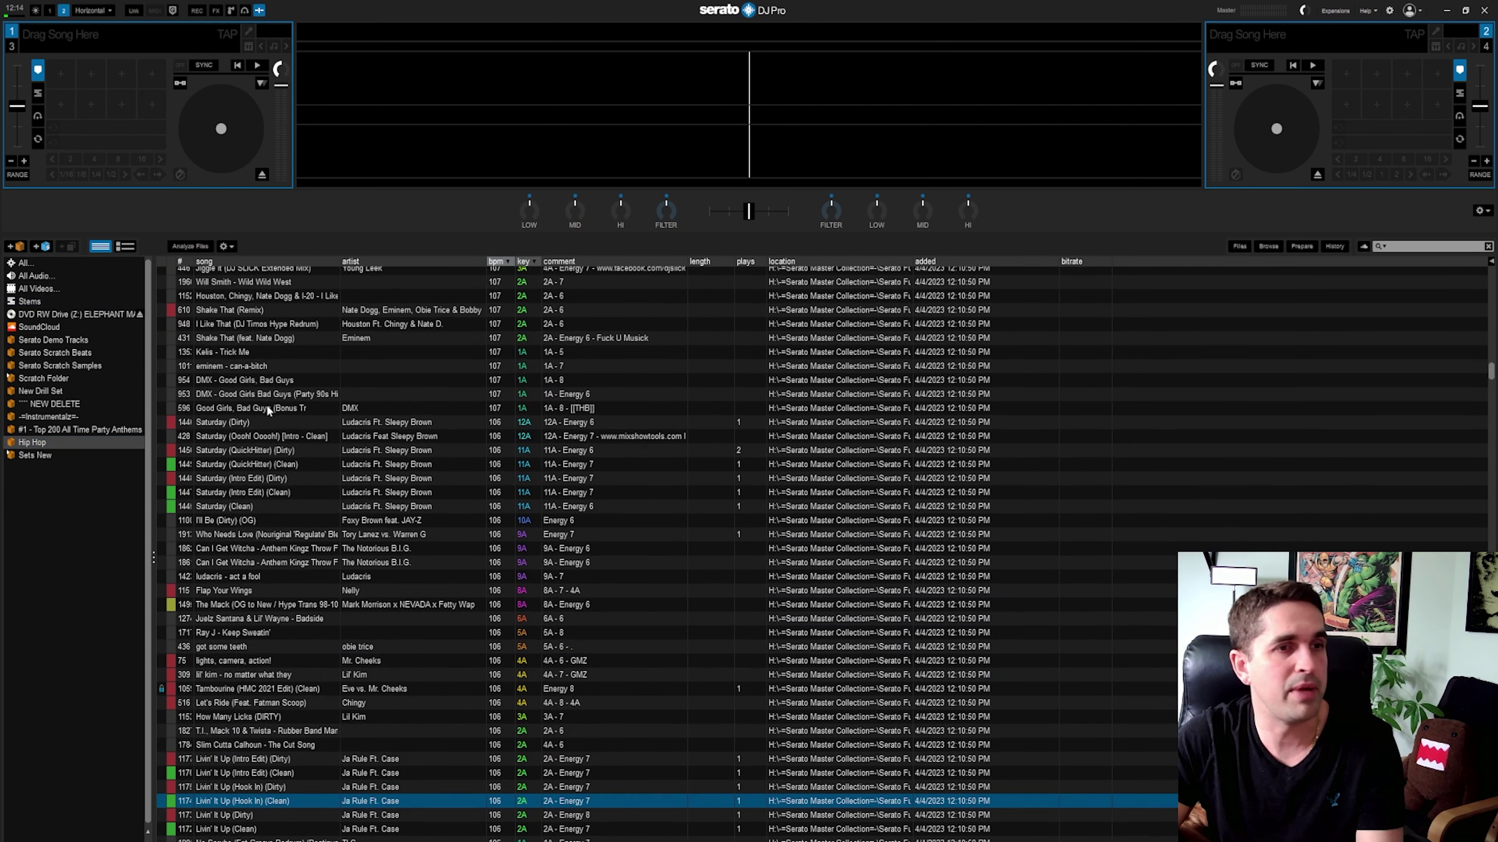
pyautogui.scroll(7, 263, 413)
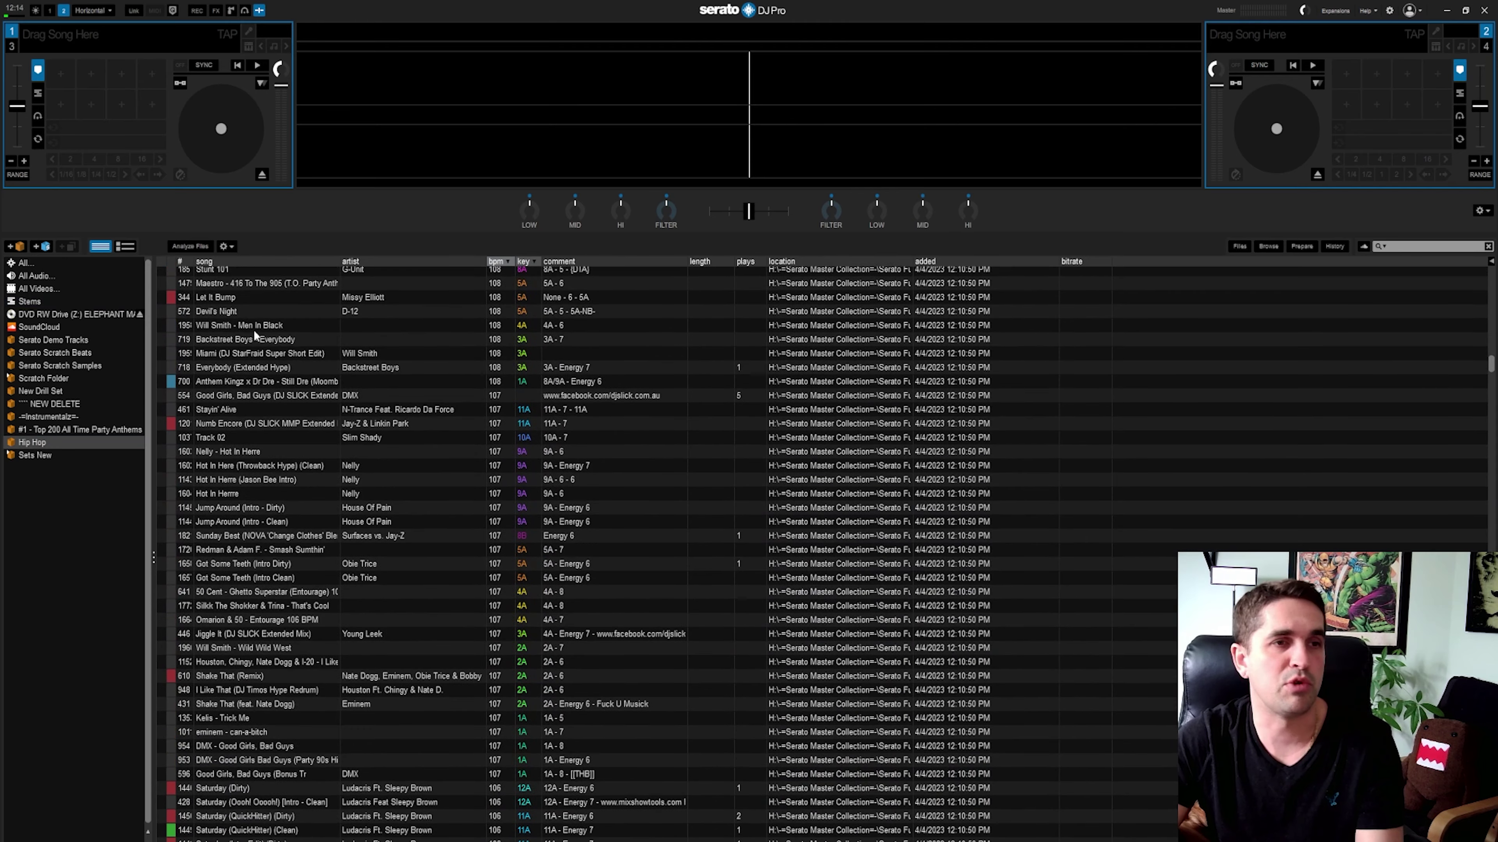
pyautogui.keyDown('shift'); pyautogui.click(264, 605); pyautogui.keyUp('shift')
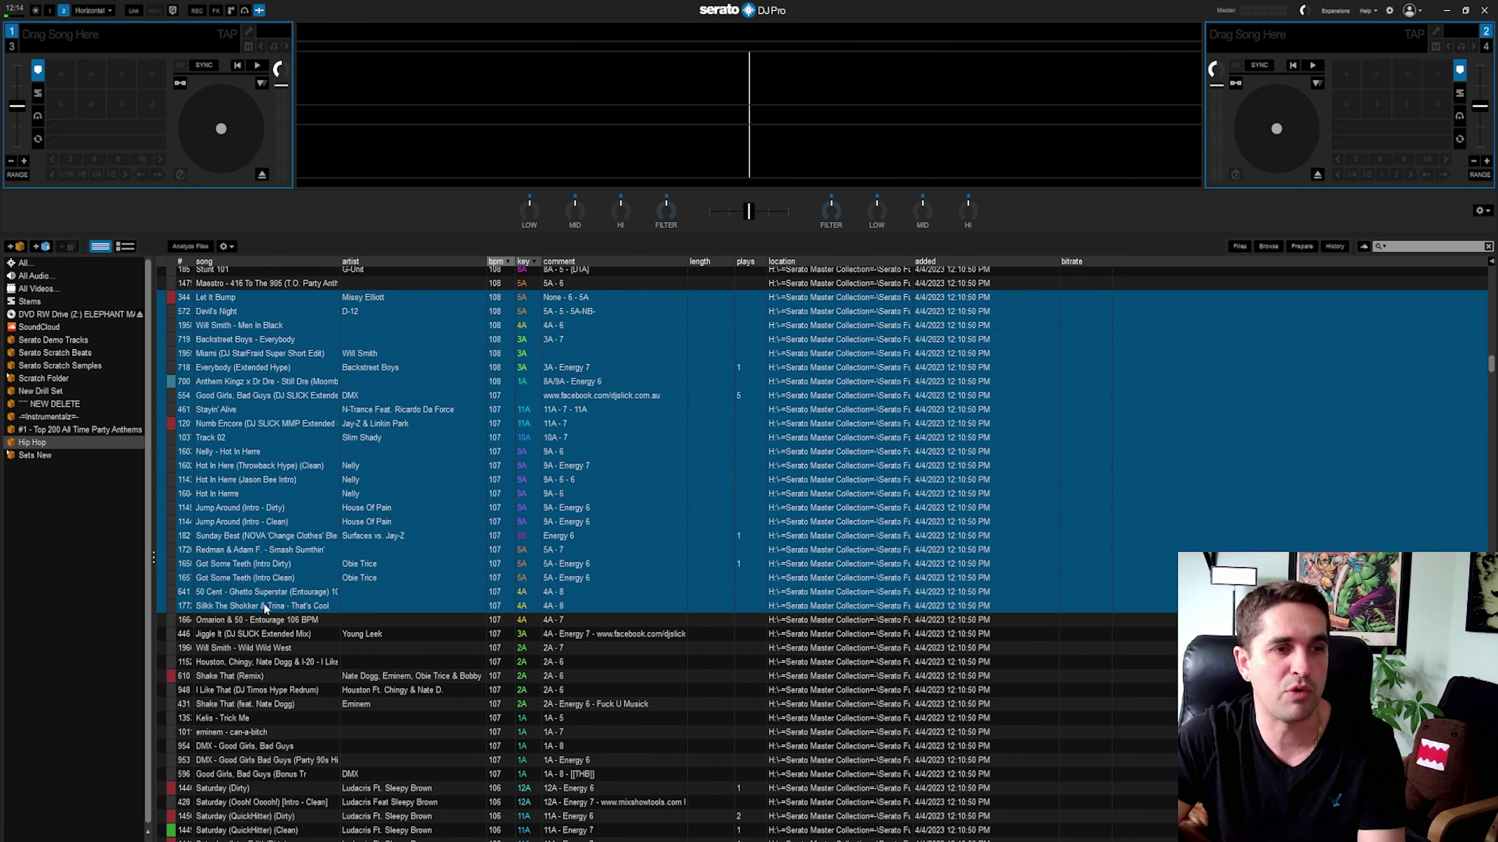
pyautogui.scroll(1, 275, 450)
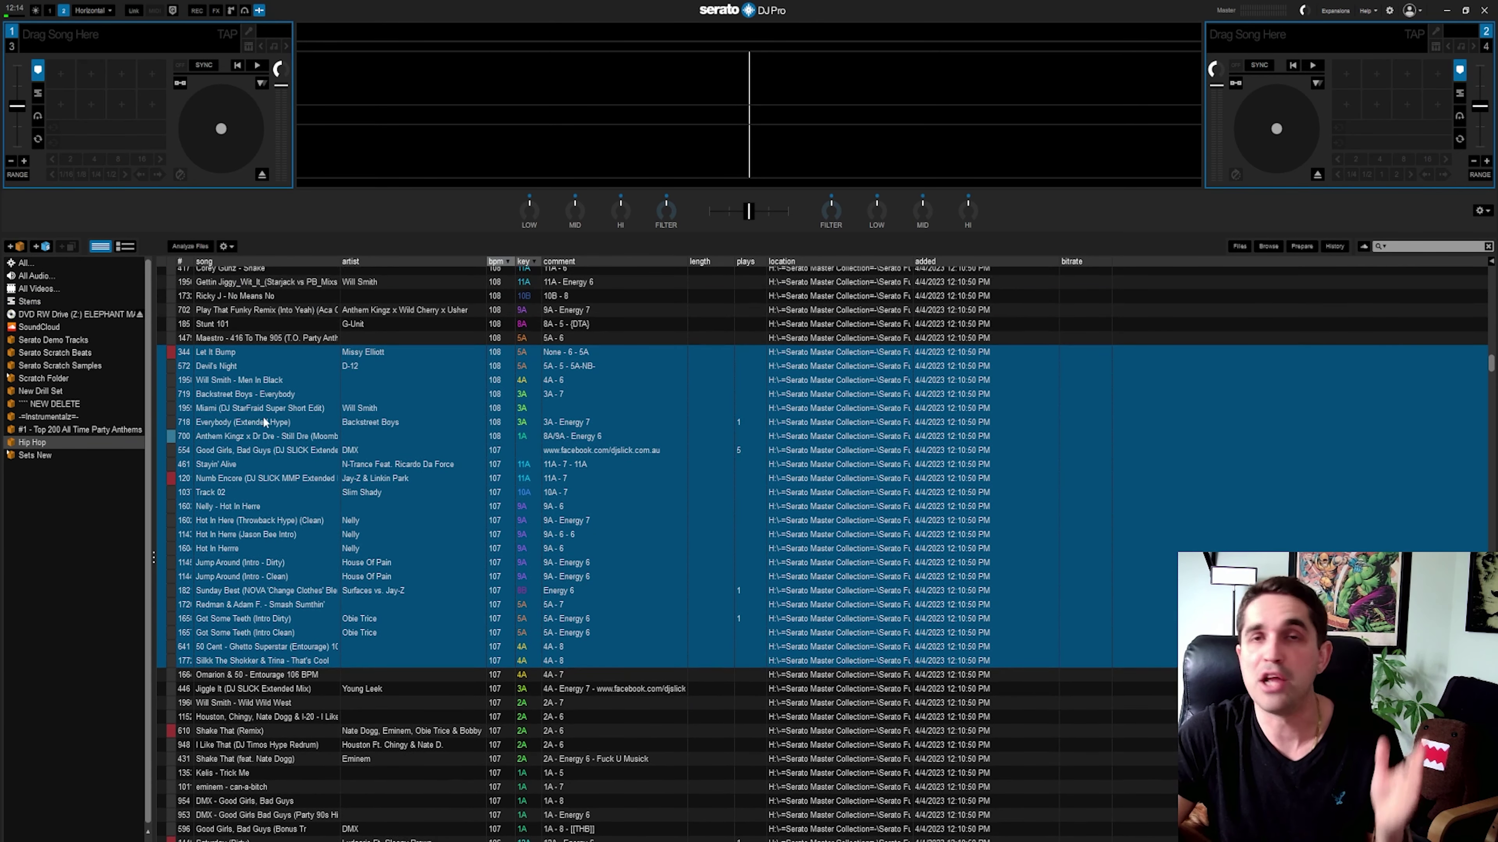
pyautogui.moveTo(288, 442); pyautogui.dragTo(61, 305)
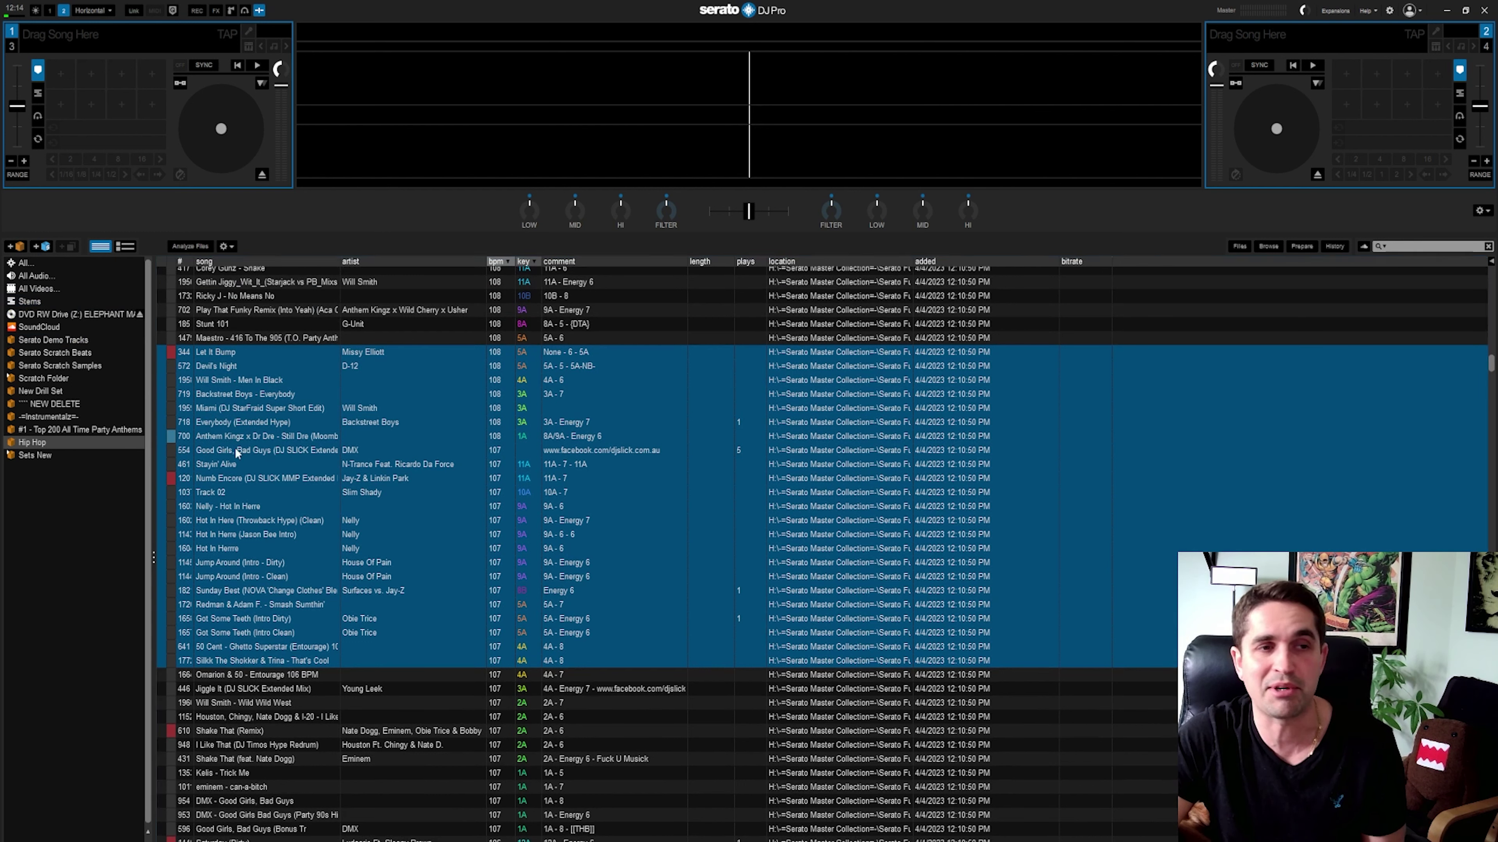
pyautogui.moveTo(311, 454); pyautogui.dragTo(37, 306)
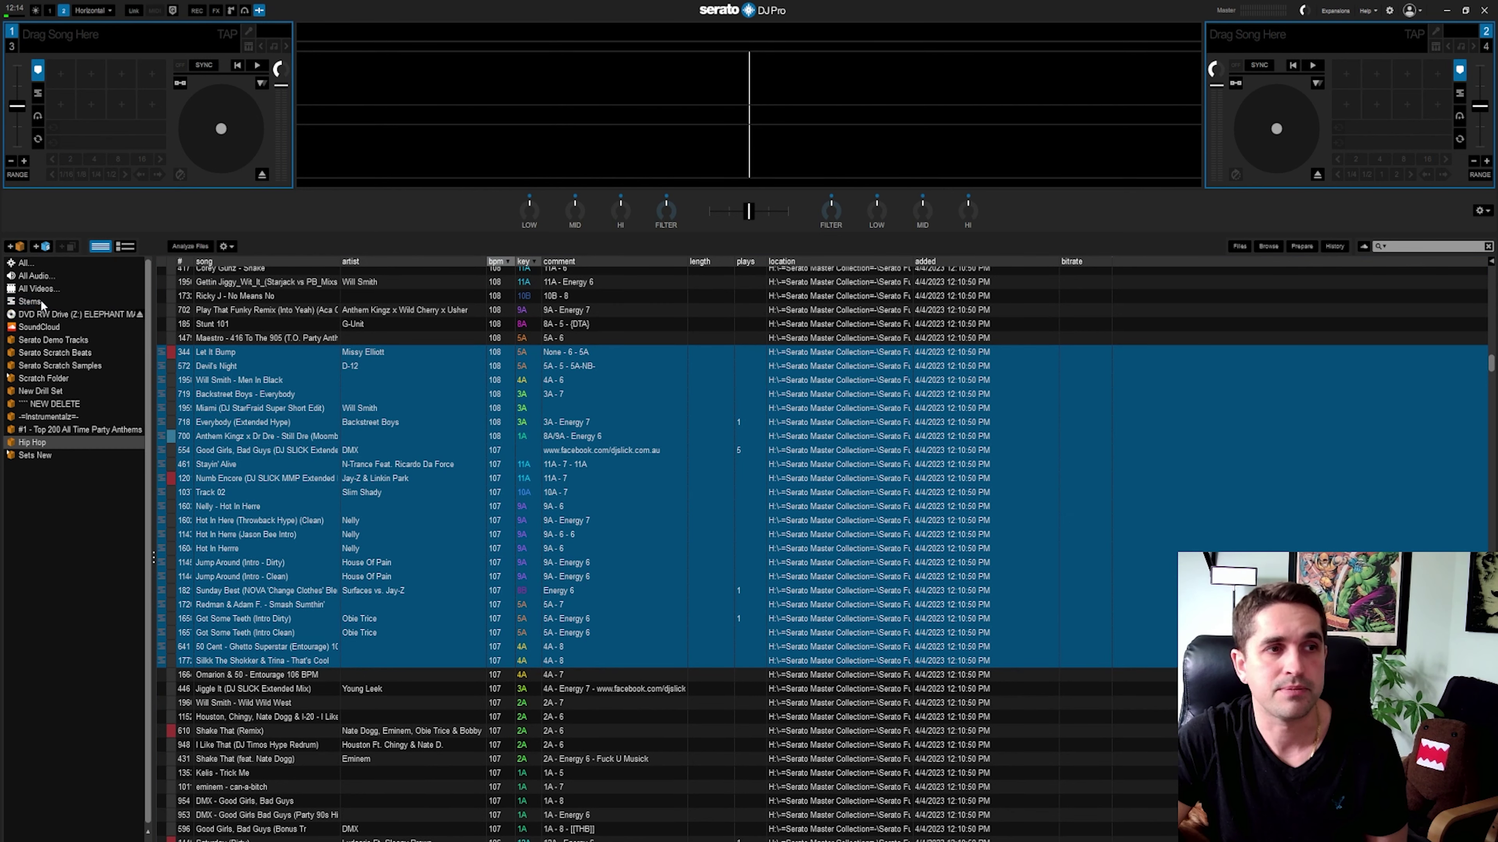
# Load Nelly's Hot In Herre from the Stems crate onto deck 1 and seek about 40 seconds in.
pyautogui.click(39, 303)
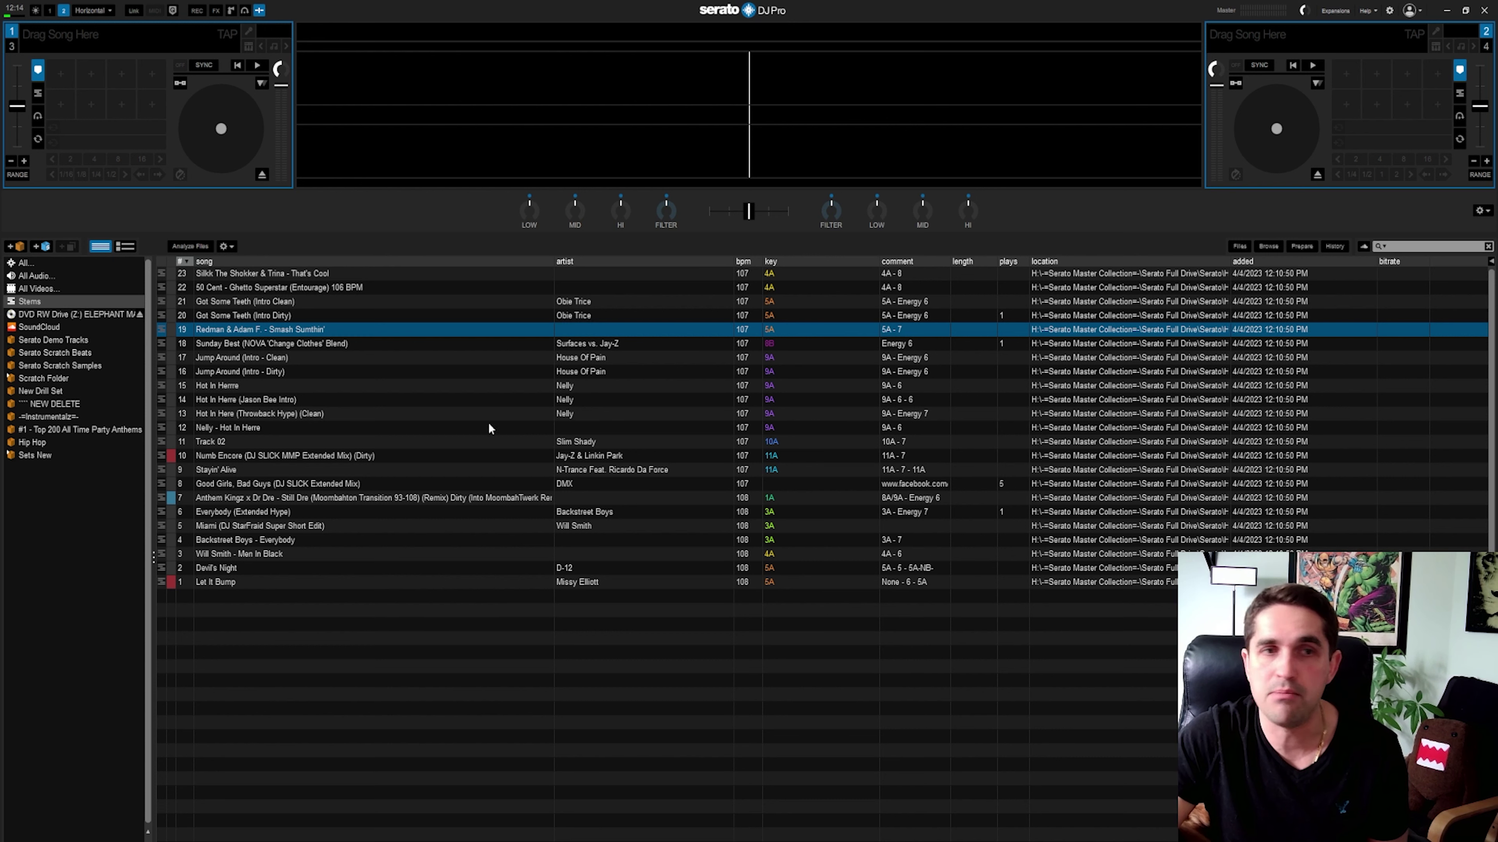
pyautogui.click(259, 413)
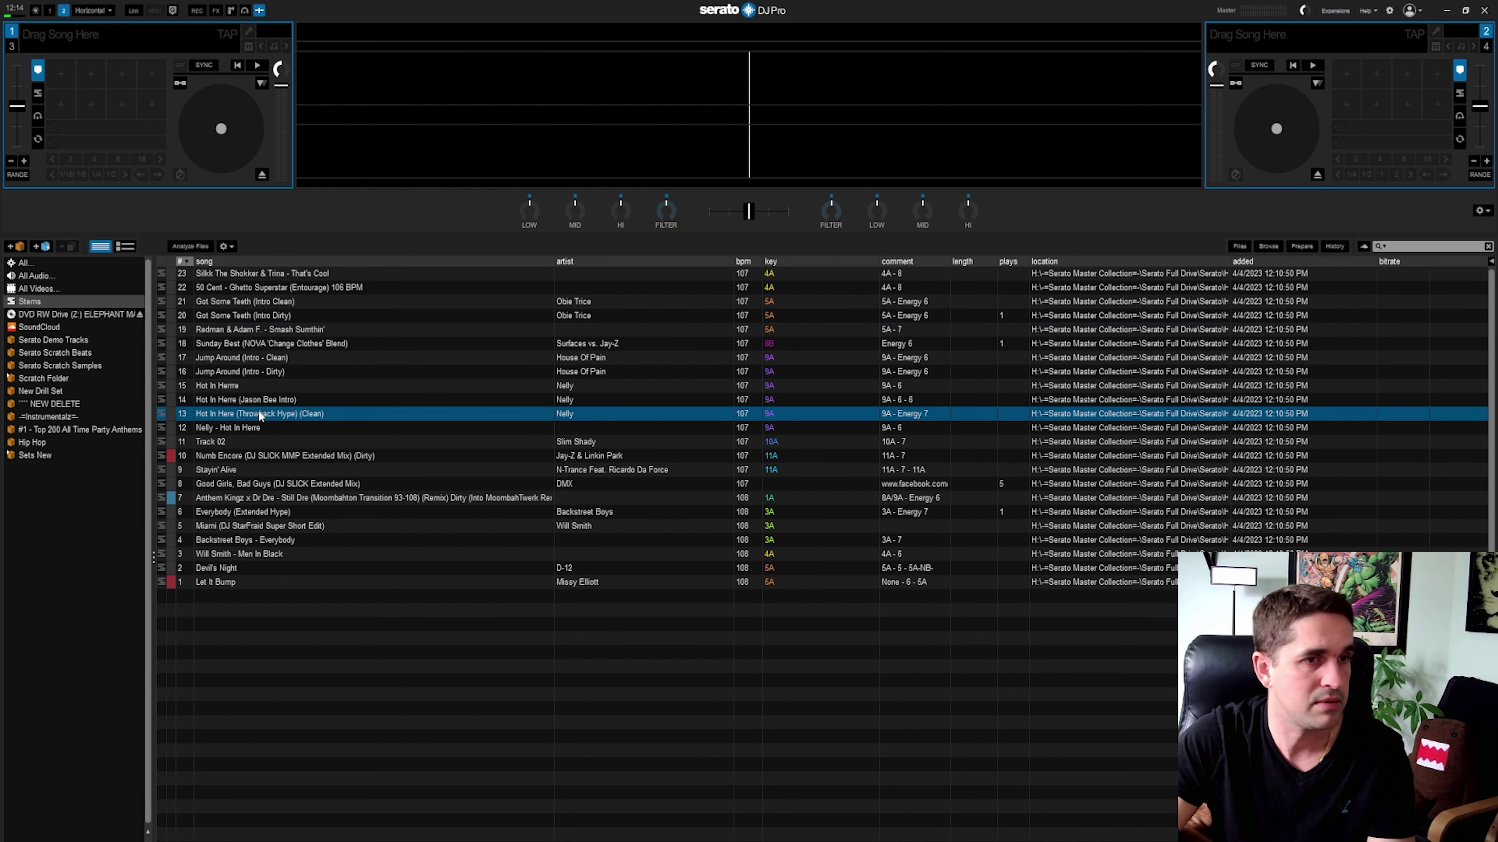
pyautogui.click(264, 421)
pyautogui.hotkey('shift', 'Left')
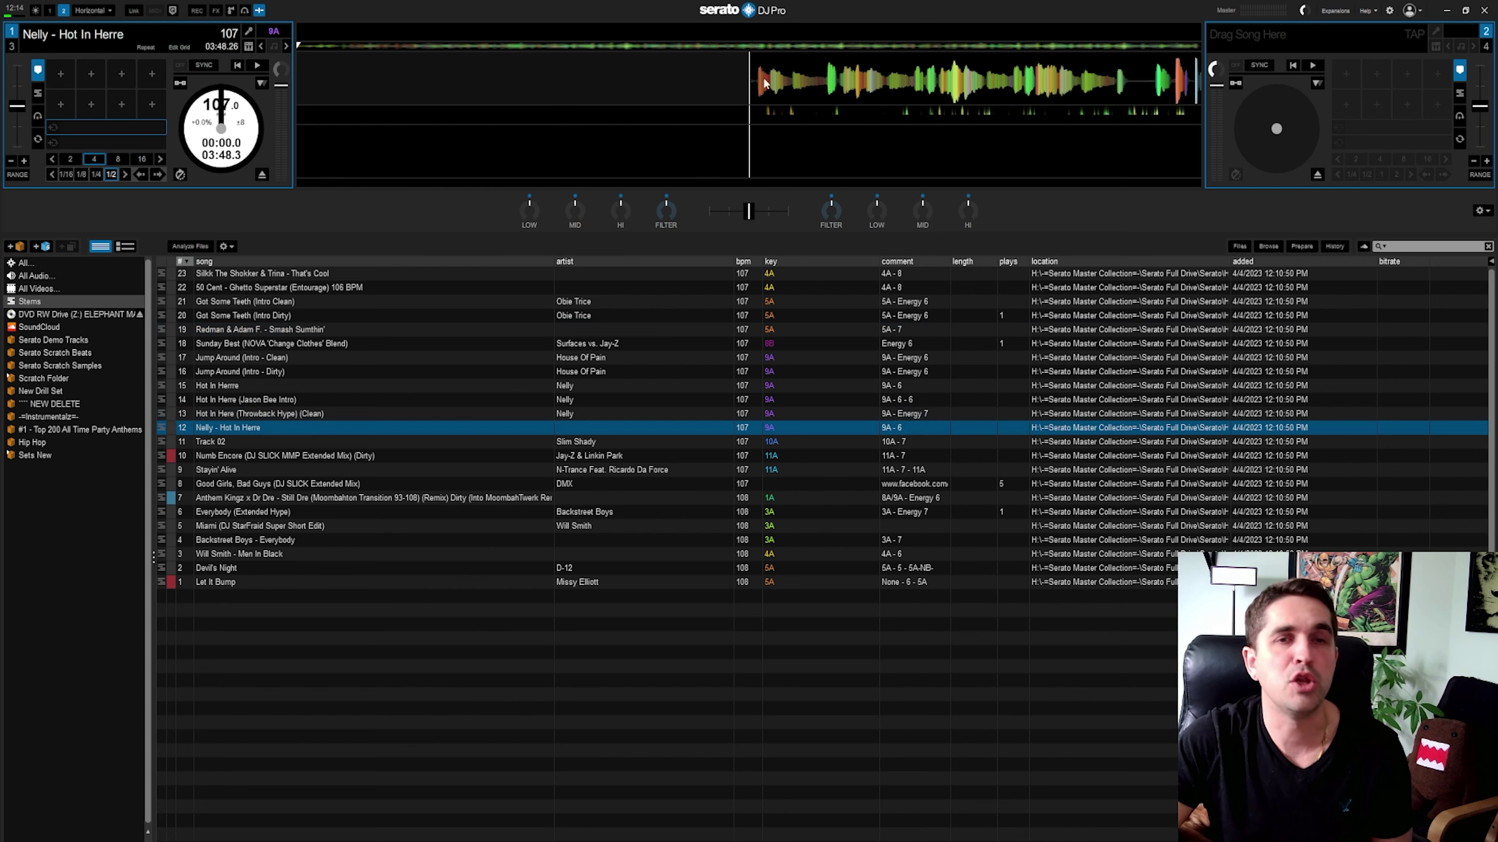
pyautogui.click(358, 47)
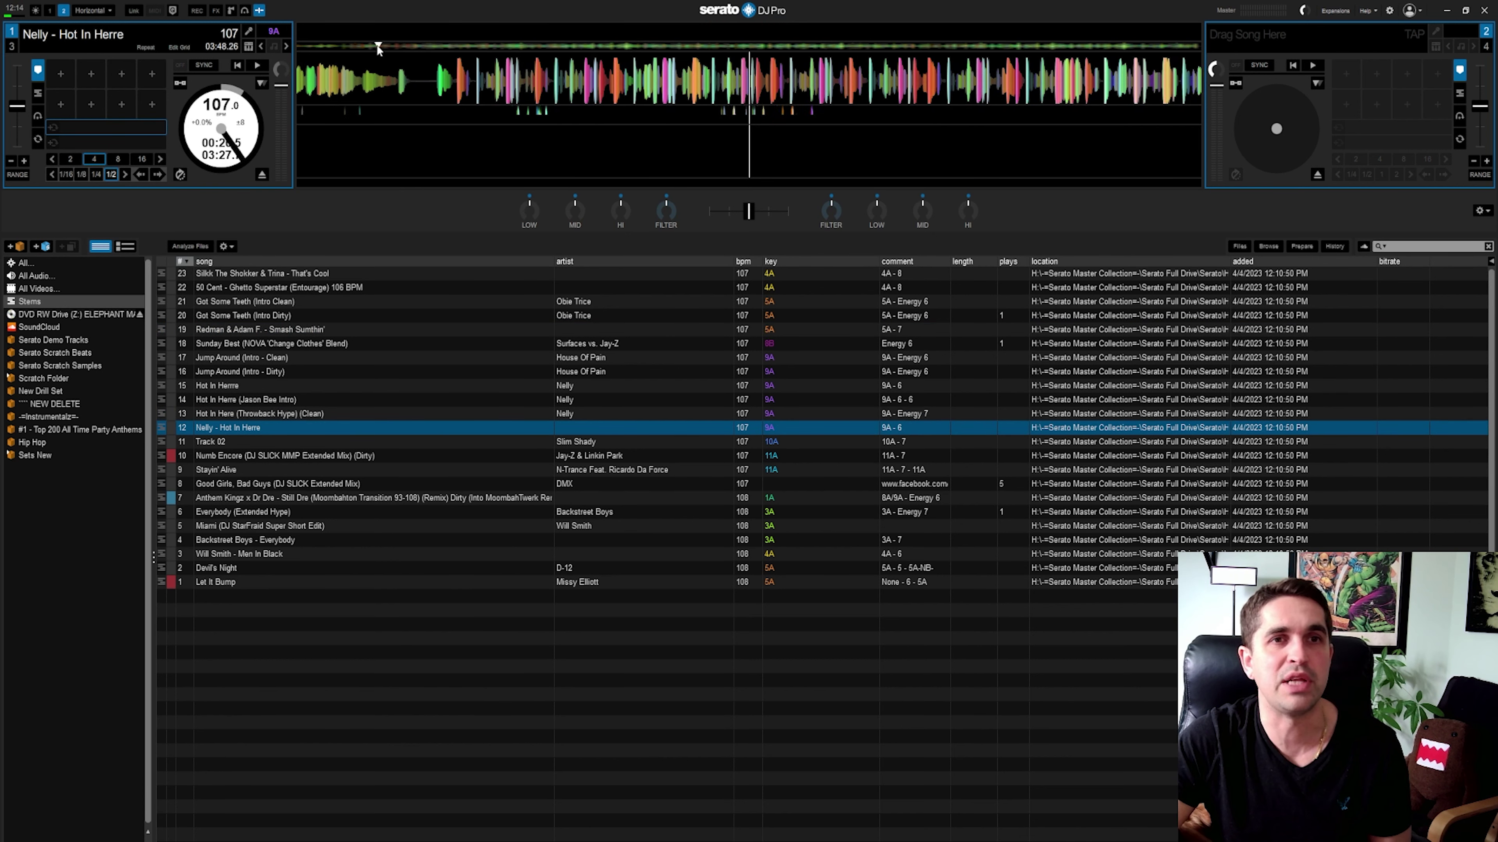
pyautogui.moveTo(358, 48)
pyautogui.mouseDown()
pyautogui.moveTo(479, 47)
pyautogui.moveTo(452, 47)
pyautogui.mouseUp()
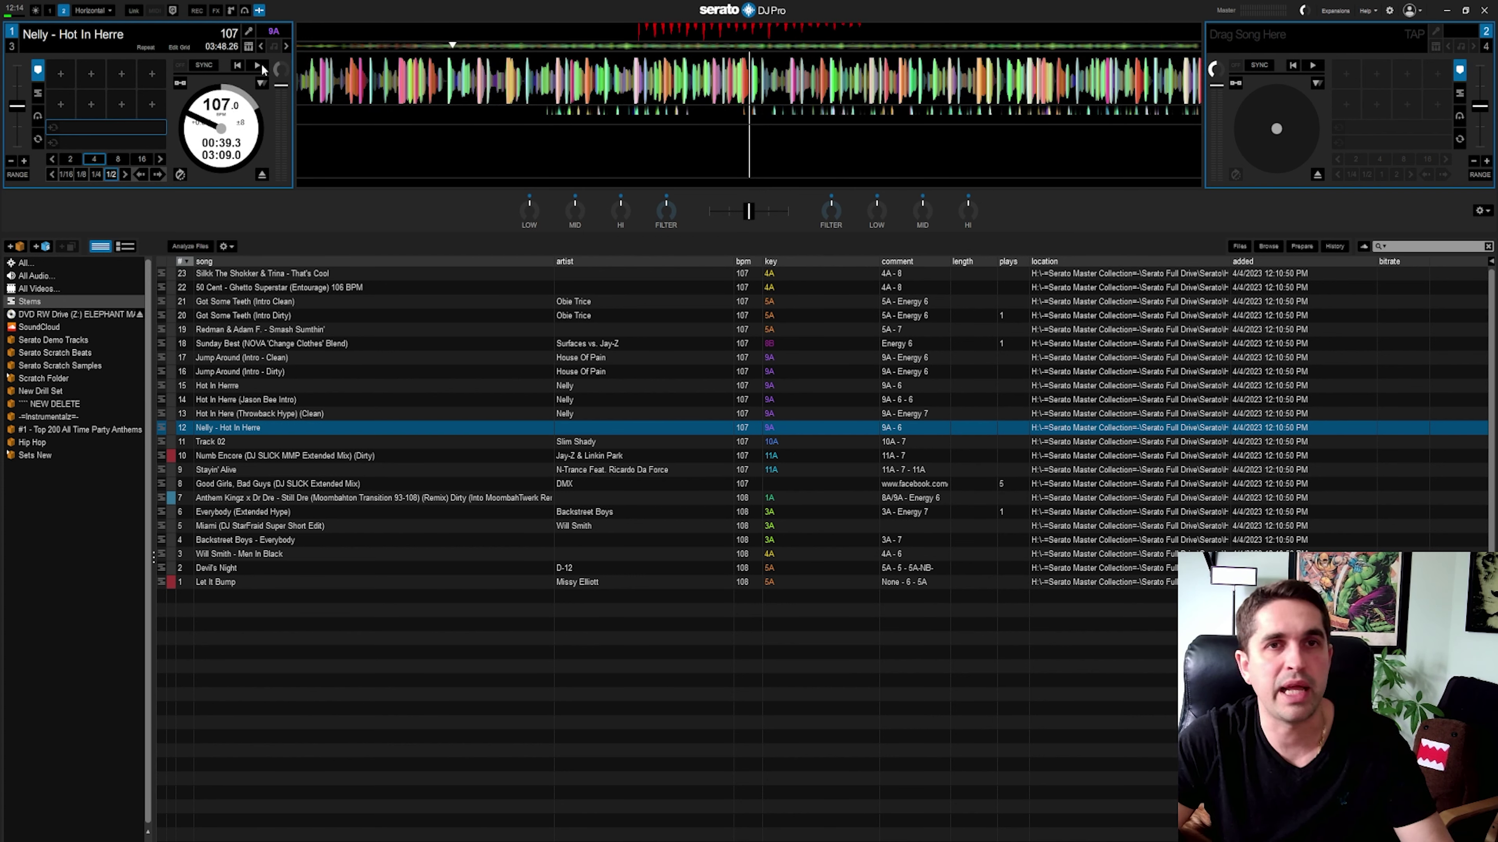
# Show deck 1's stem controls and start playback with vocal and melody stems muted.
pyautogui.click(37, 93)
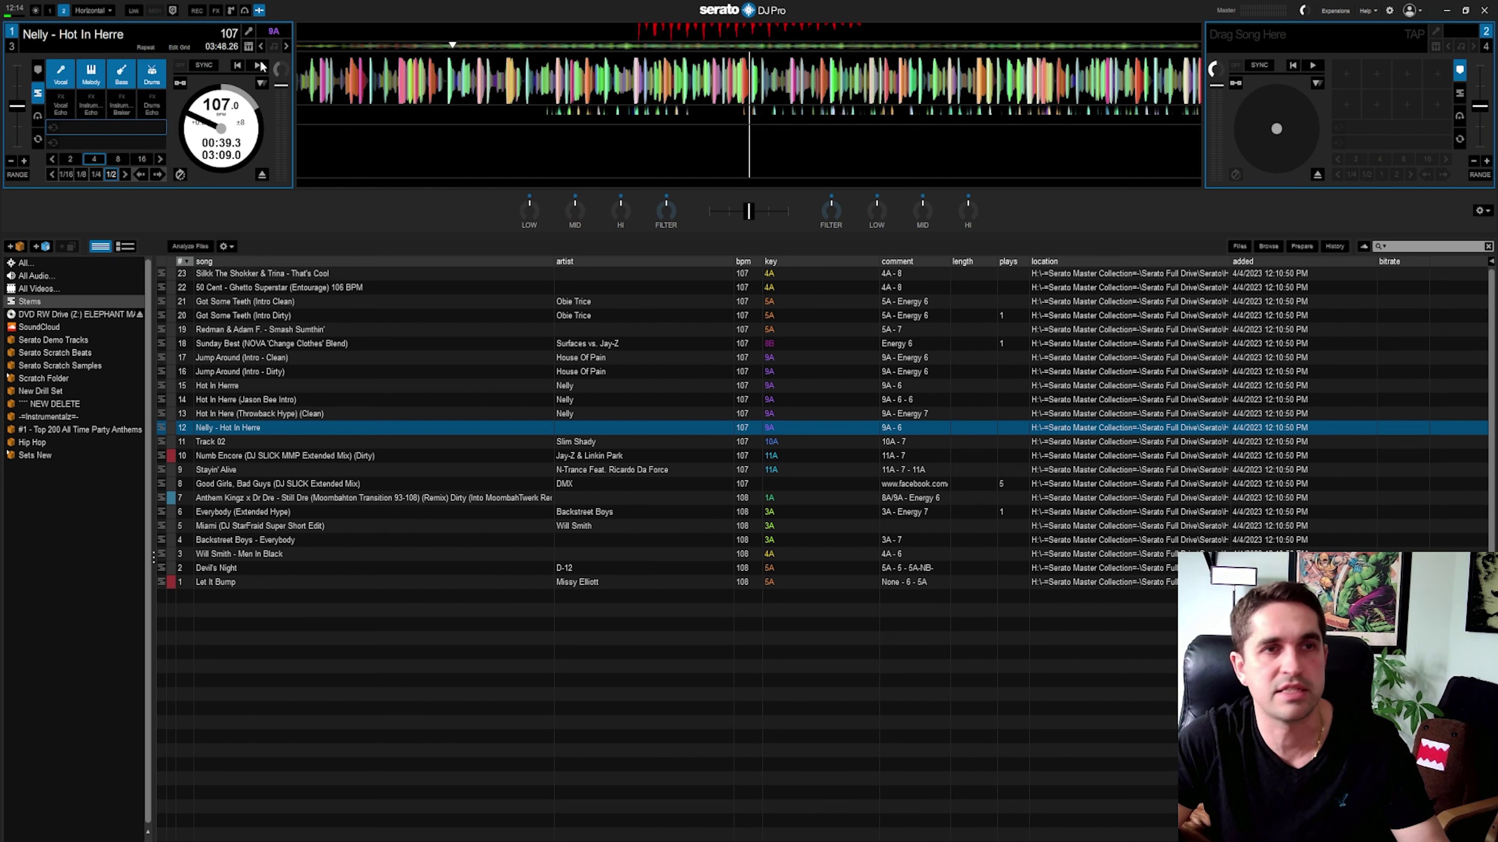
pyautogui.click(60, 73)
pyautogui.click(91, 74)
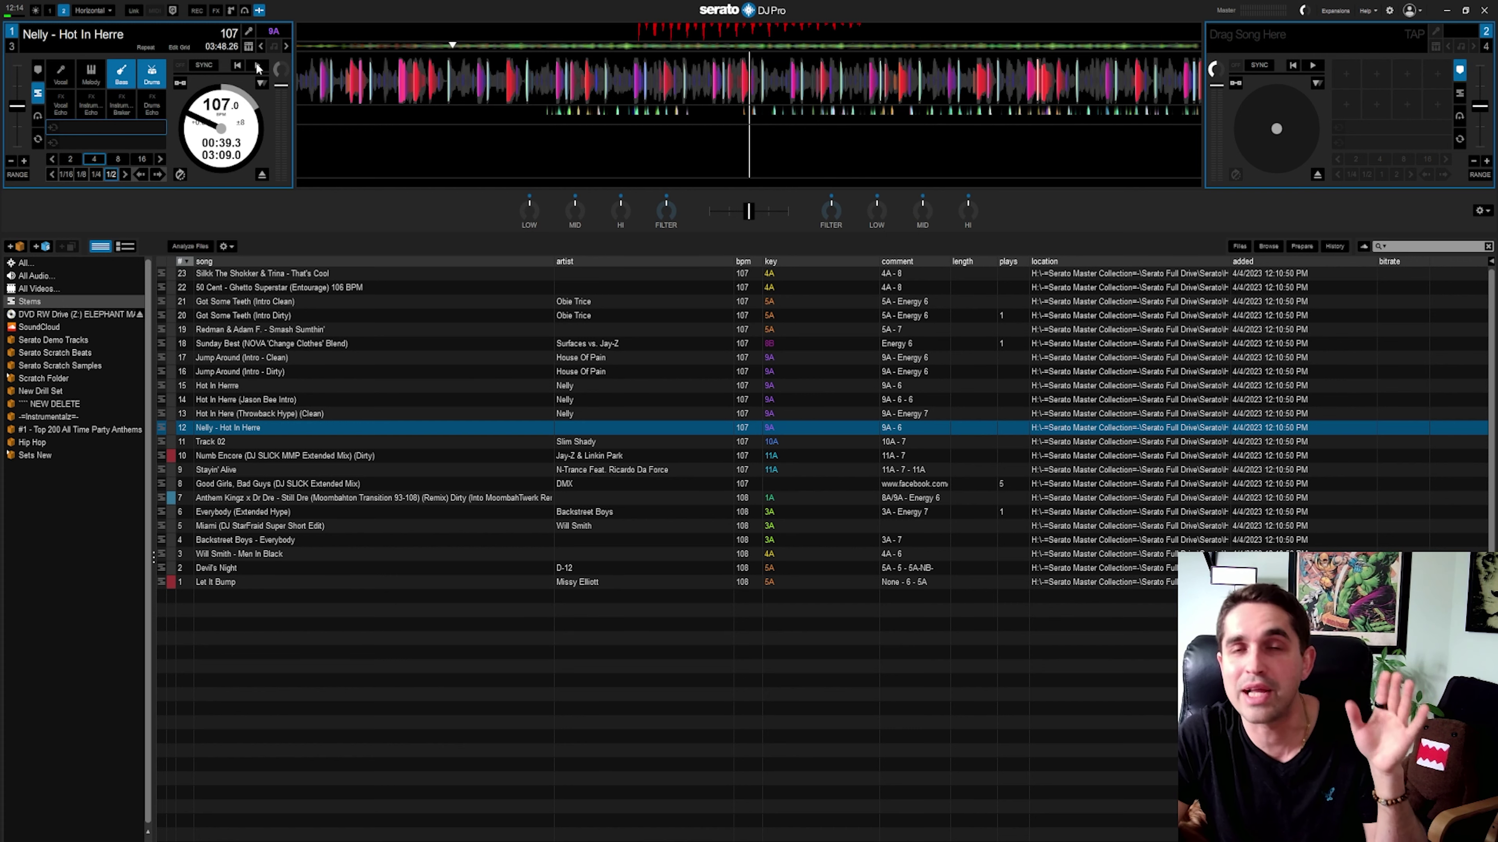
pyautogui.click(257, 66)
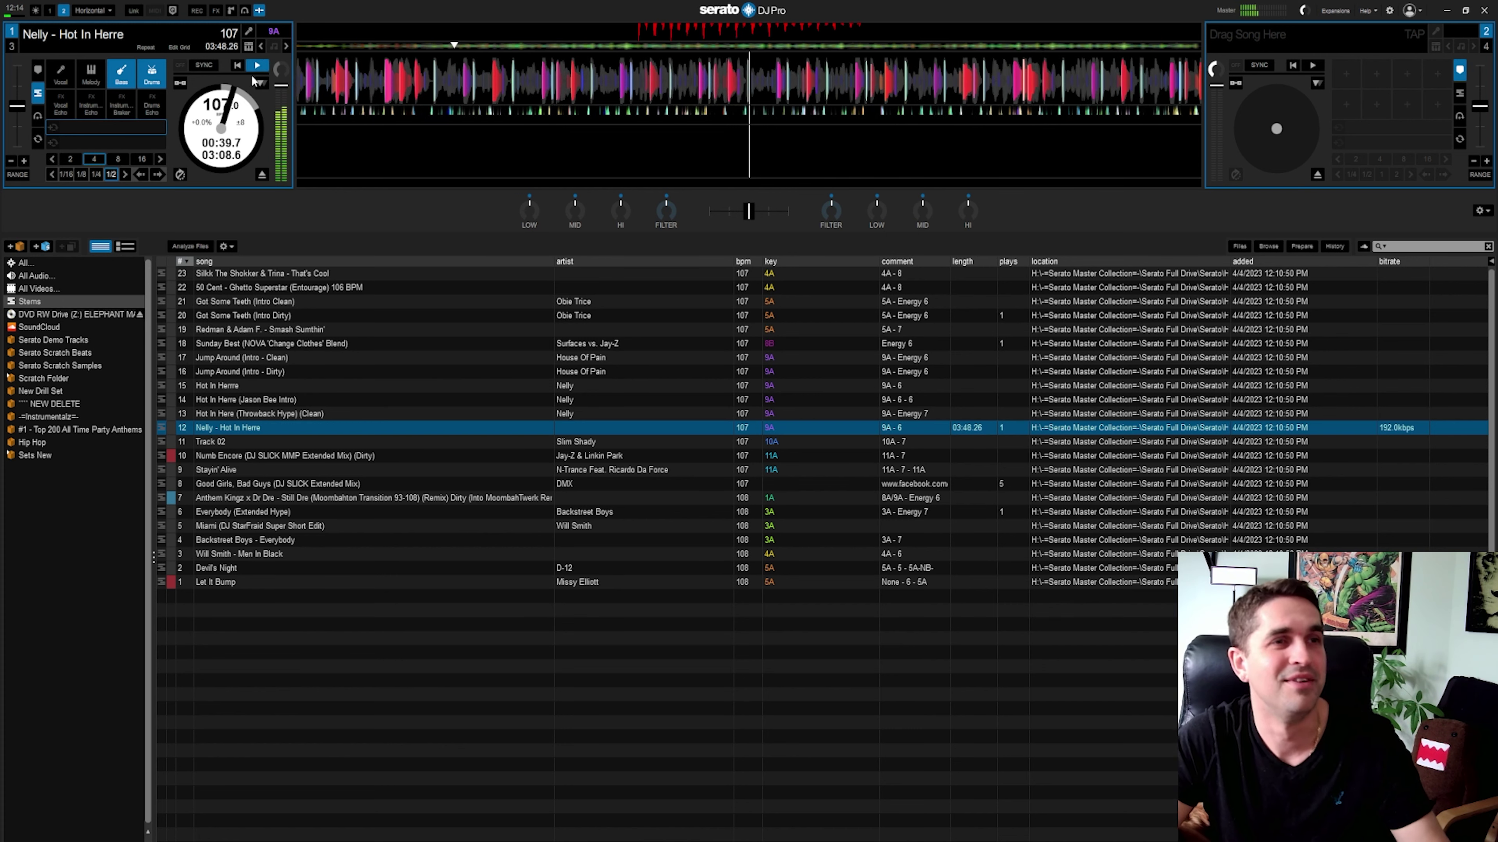
# Toggle the bass, melody and vocal stems, ending on vocals only, then stop deck 1.
pyautogui.click(125, 74)
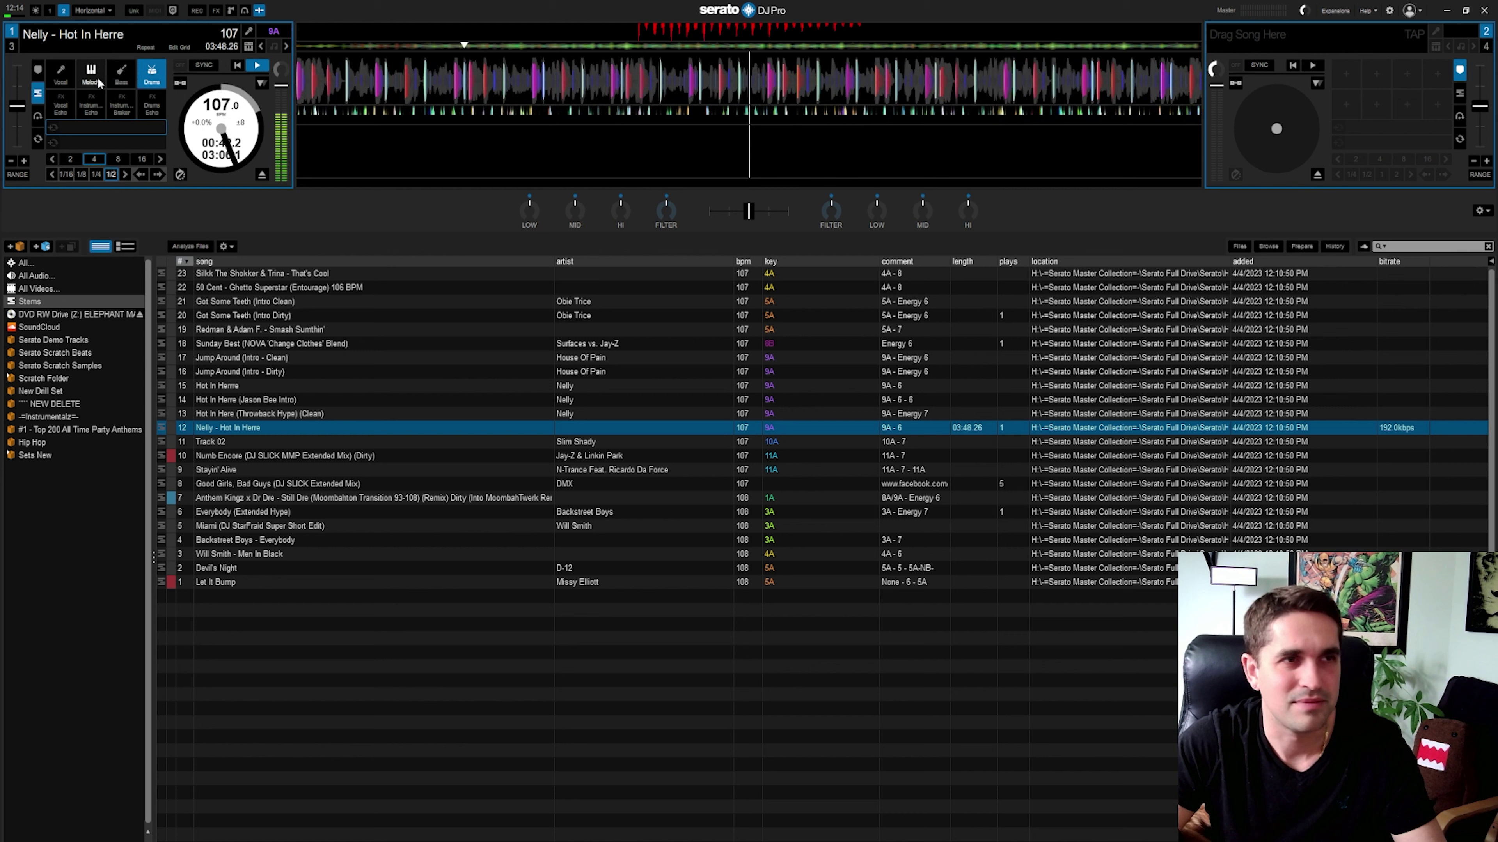
pyautogui.click(93, 80)
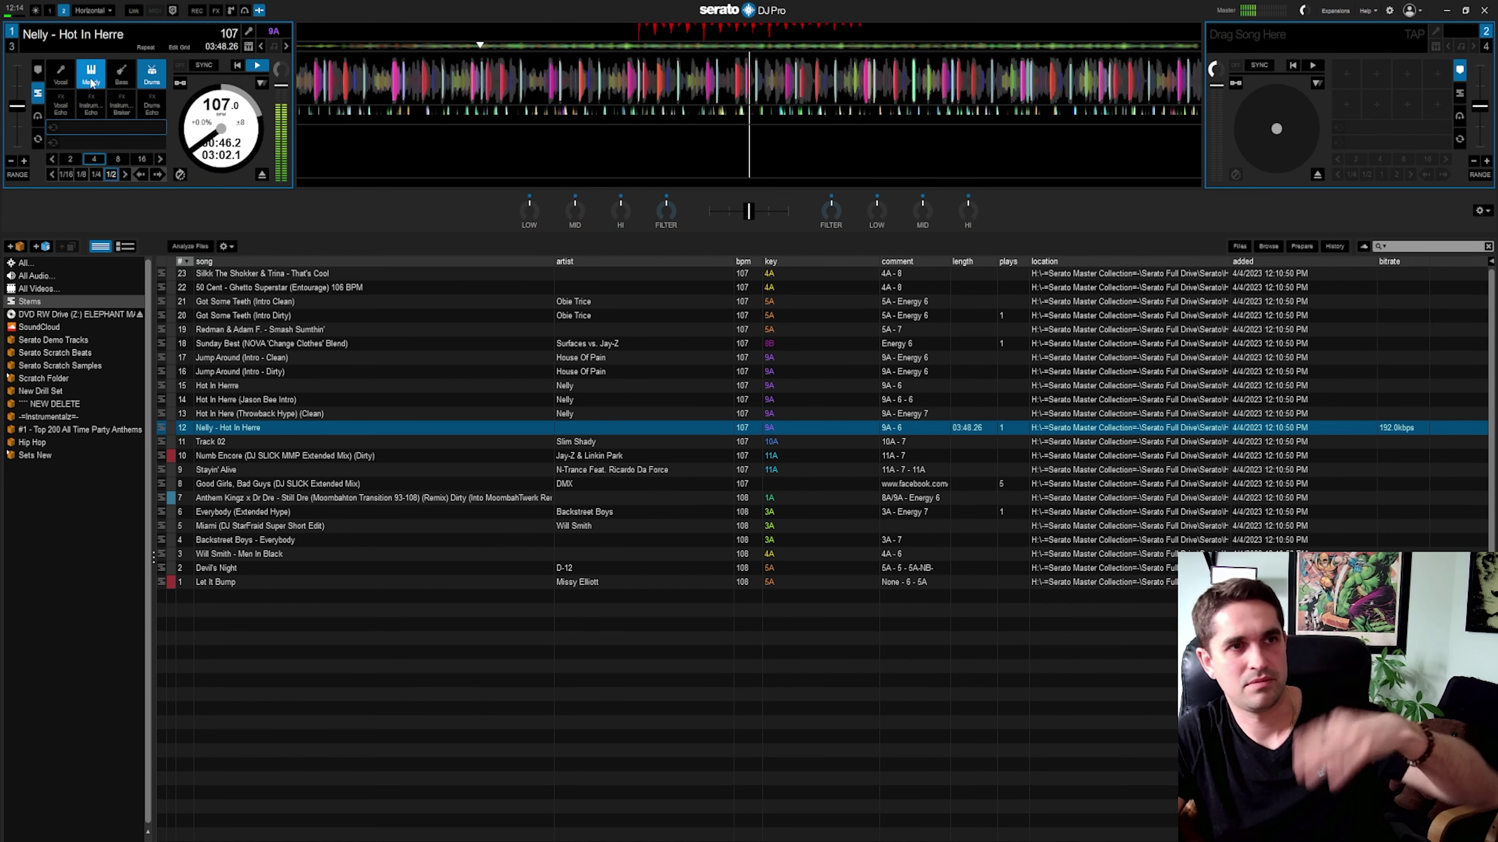
pyautogui.click(93, 81)
pyautogui.click(95, 83)
pyautogui.click(99, 84)
pyautogui.click(122, 75)
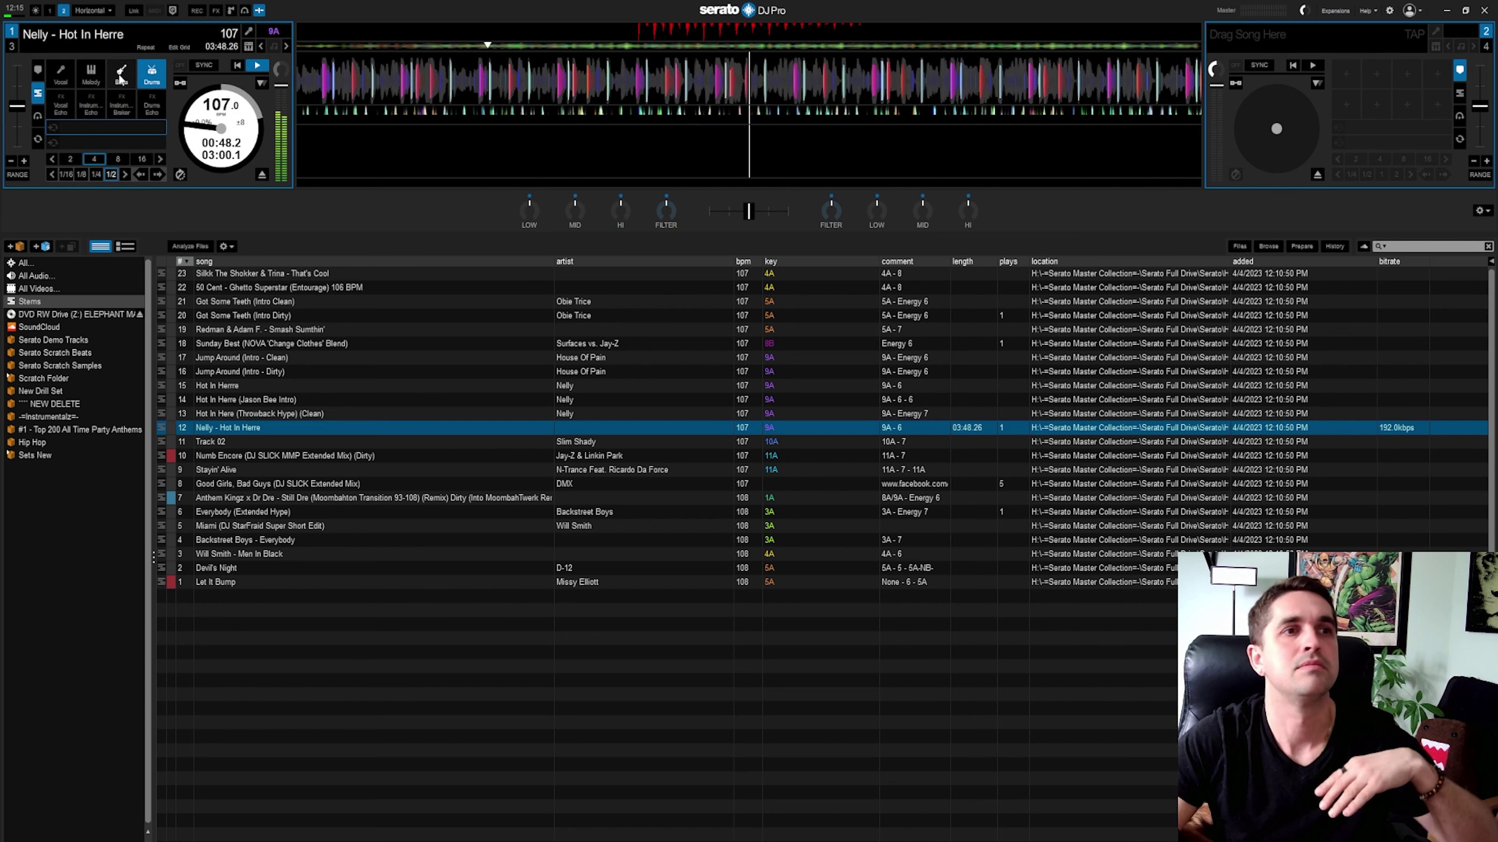
pyautogui.click(123, 78)
pyautogui.click(61, 78)
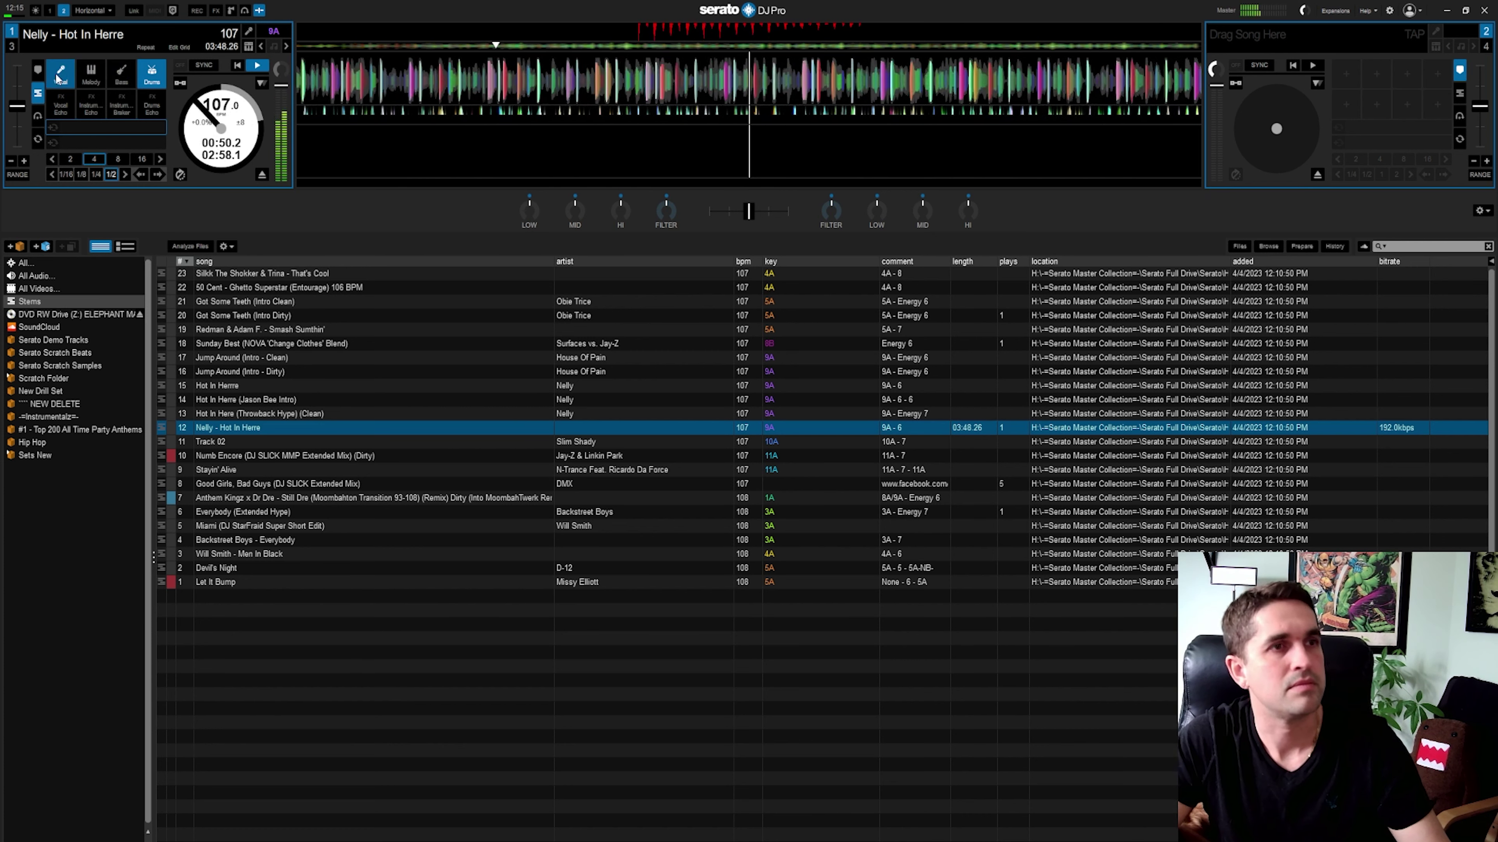
pyautogui.click(152, 74)
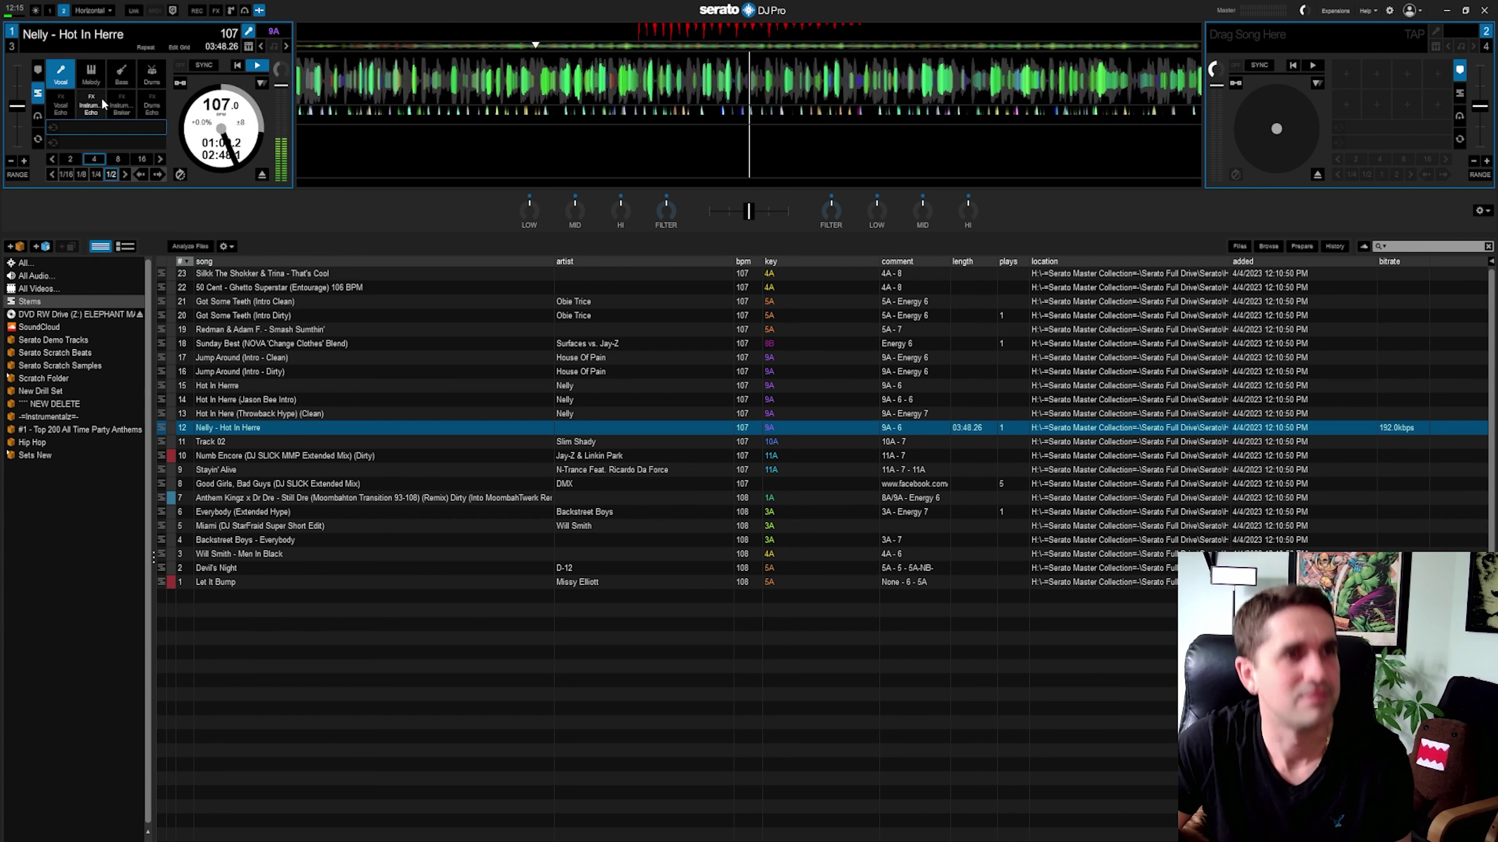
pyautogui.press('space')
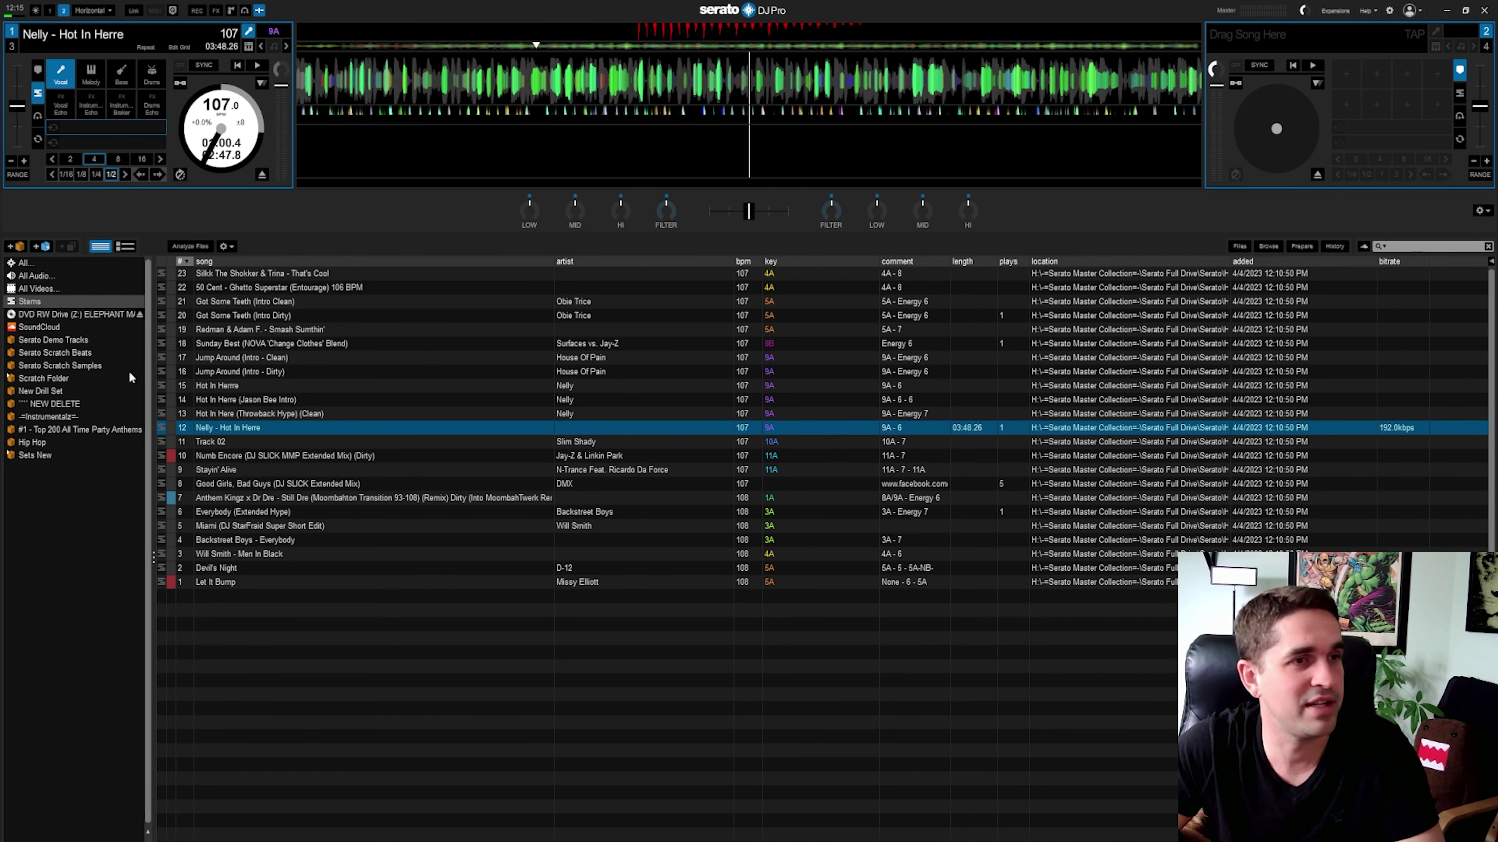
# Select Got Some Teeth (Intro Dirty), mute all four stems, then bring stems back in.
pyautogui.click(261, 373)
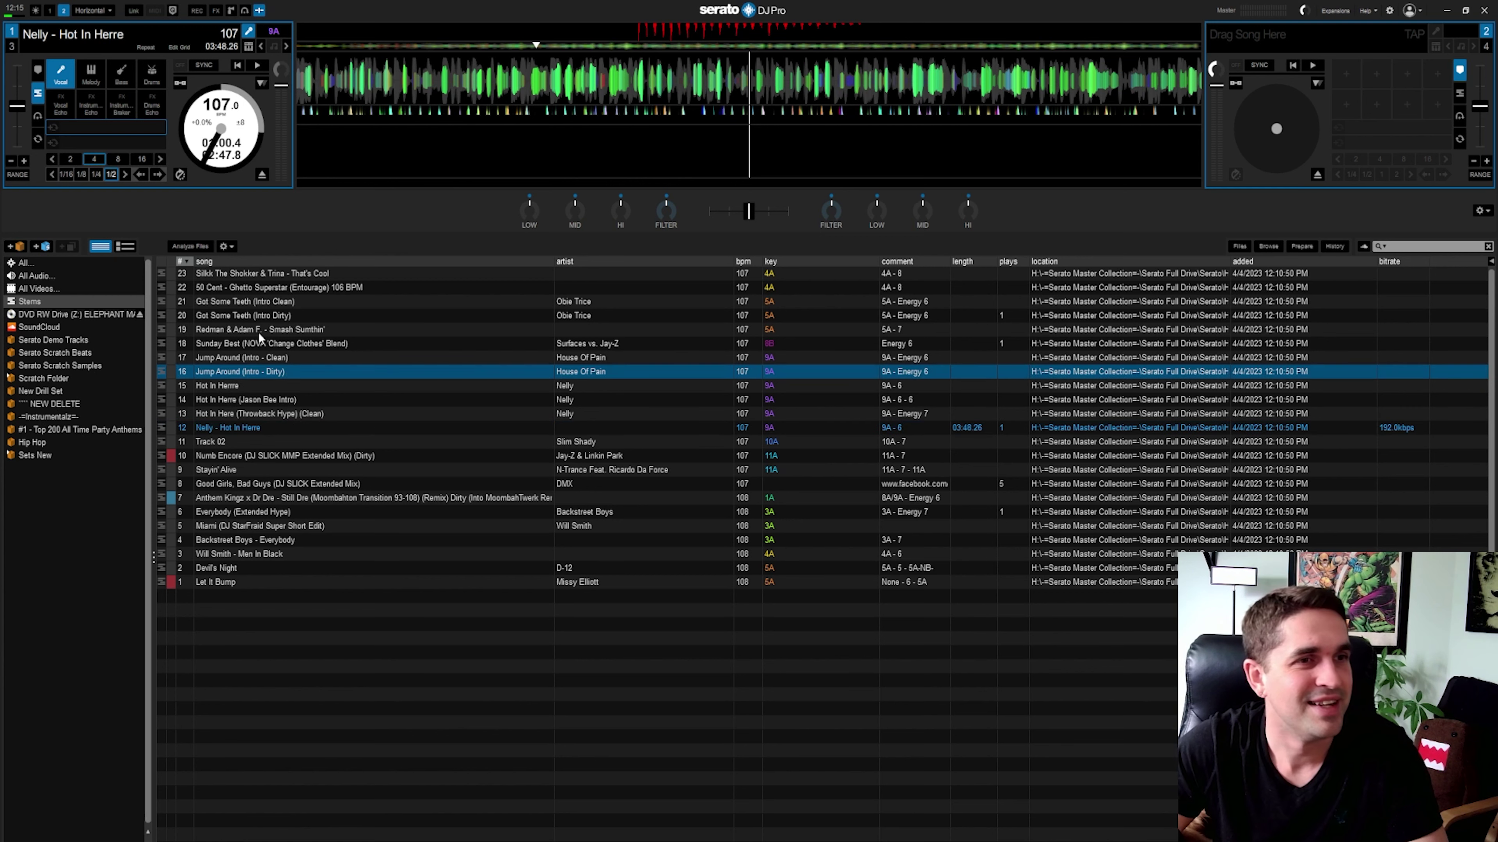
pyautogui.click(303, 316)
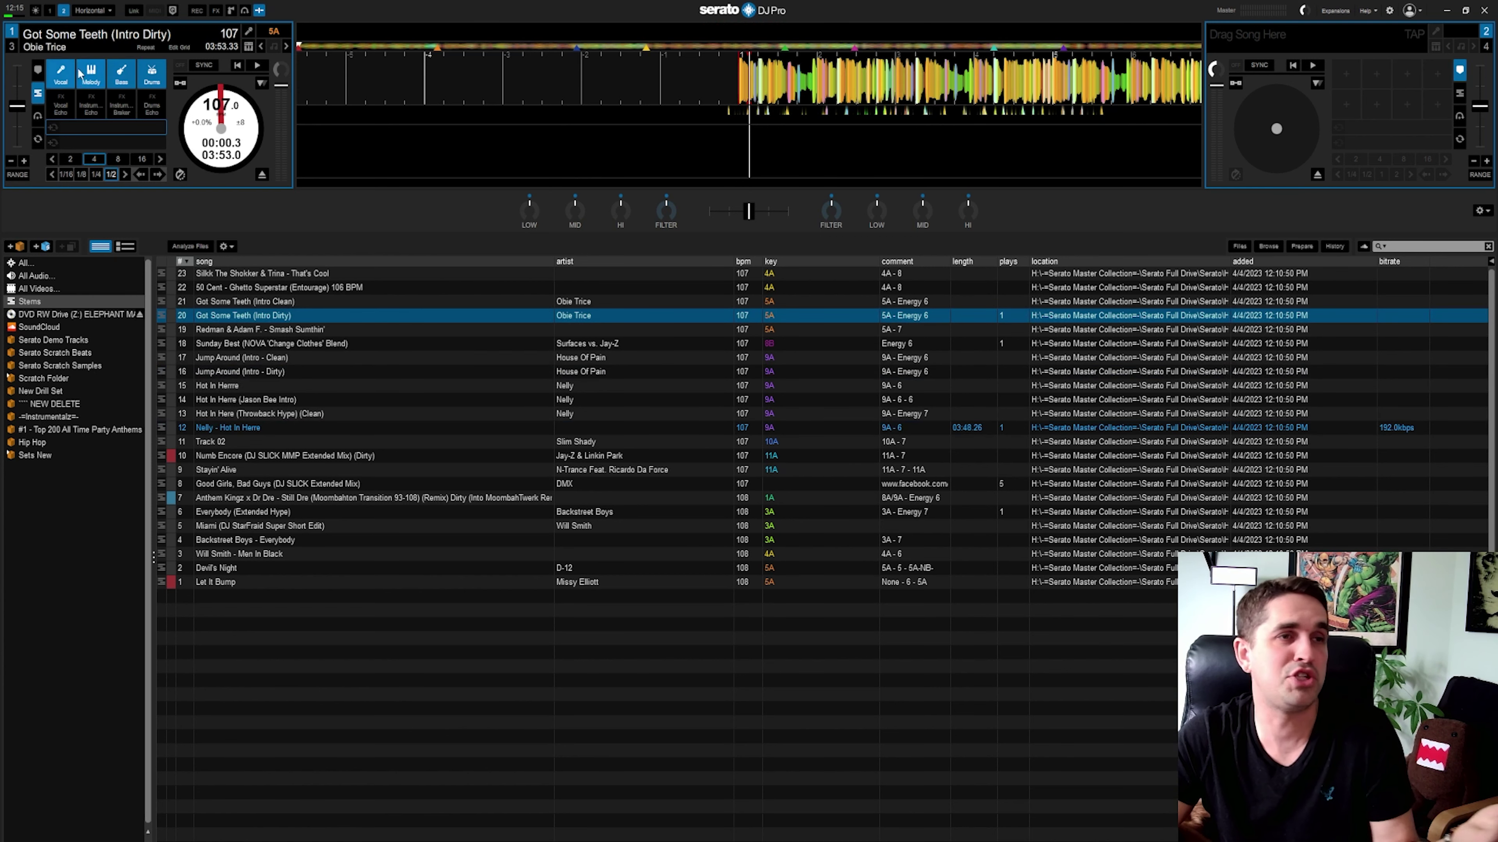
pyautogui.click(60, 74)
pyautogui.click(91, 74)
pyautogui.click(121, 74)
pyautogui.click(152, 73)
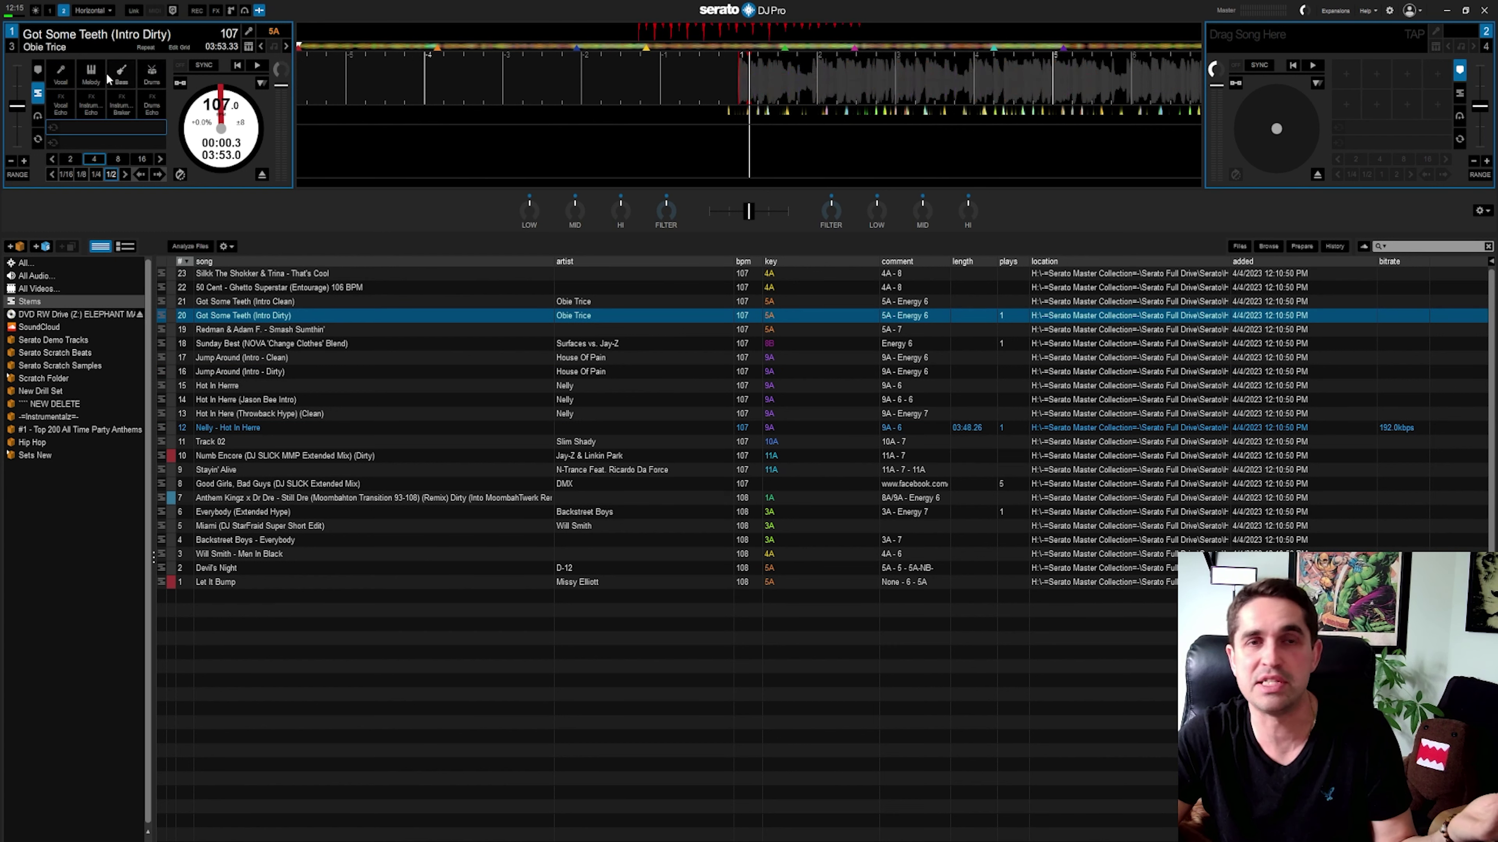
pyautogui.click(121, 74)
pyautogui.click(60, 73)
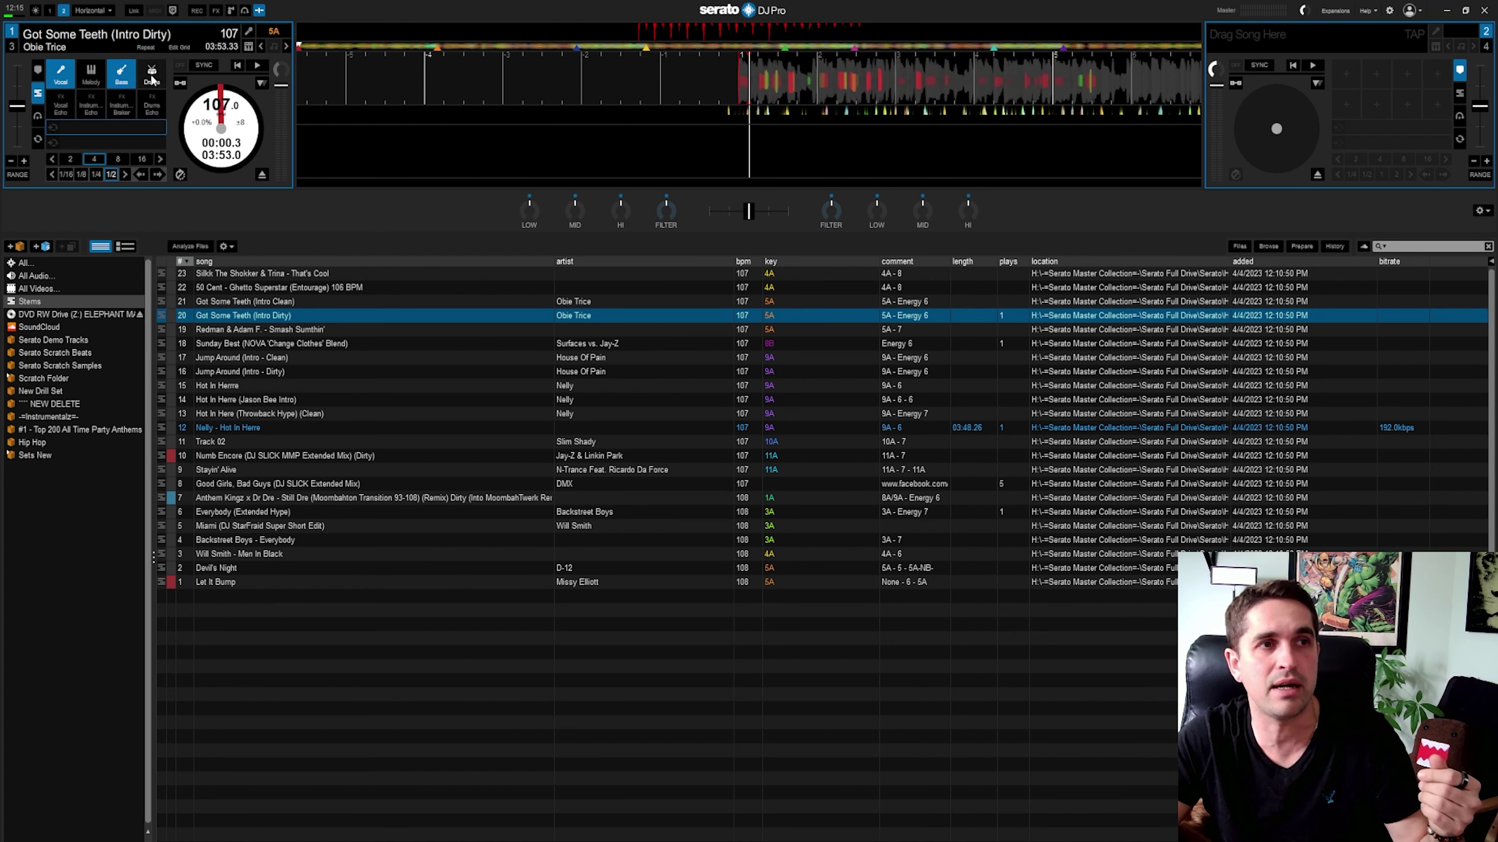
pyautogui.click(91, 74)
pyautogui.click(121, 74)
pyautogui.click(90, 73)
pyautogui.click(152, 74)
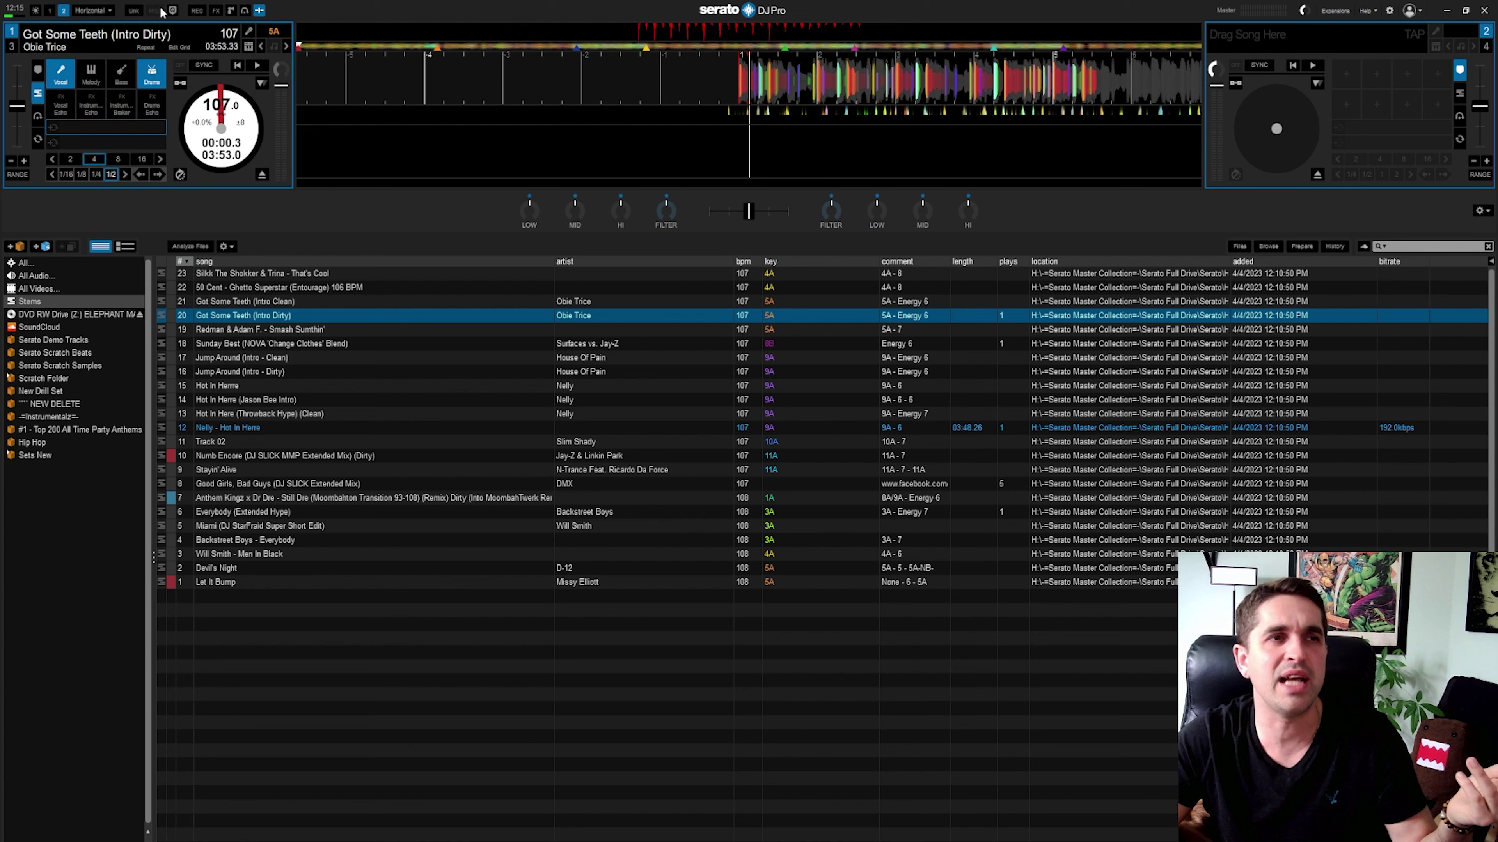
# Seek to about 13 and 33 seconds and back, trying stem combinations, then start playback.
pyautogui.click(343, 48)
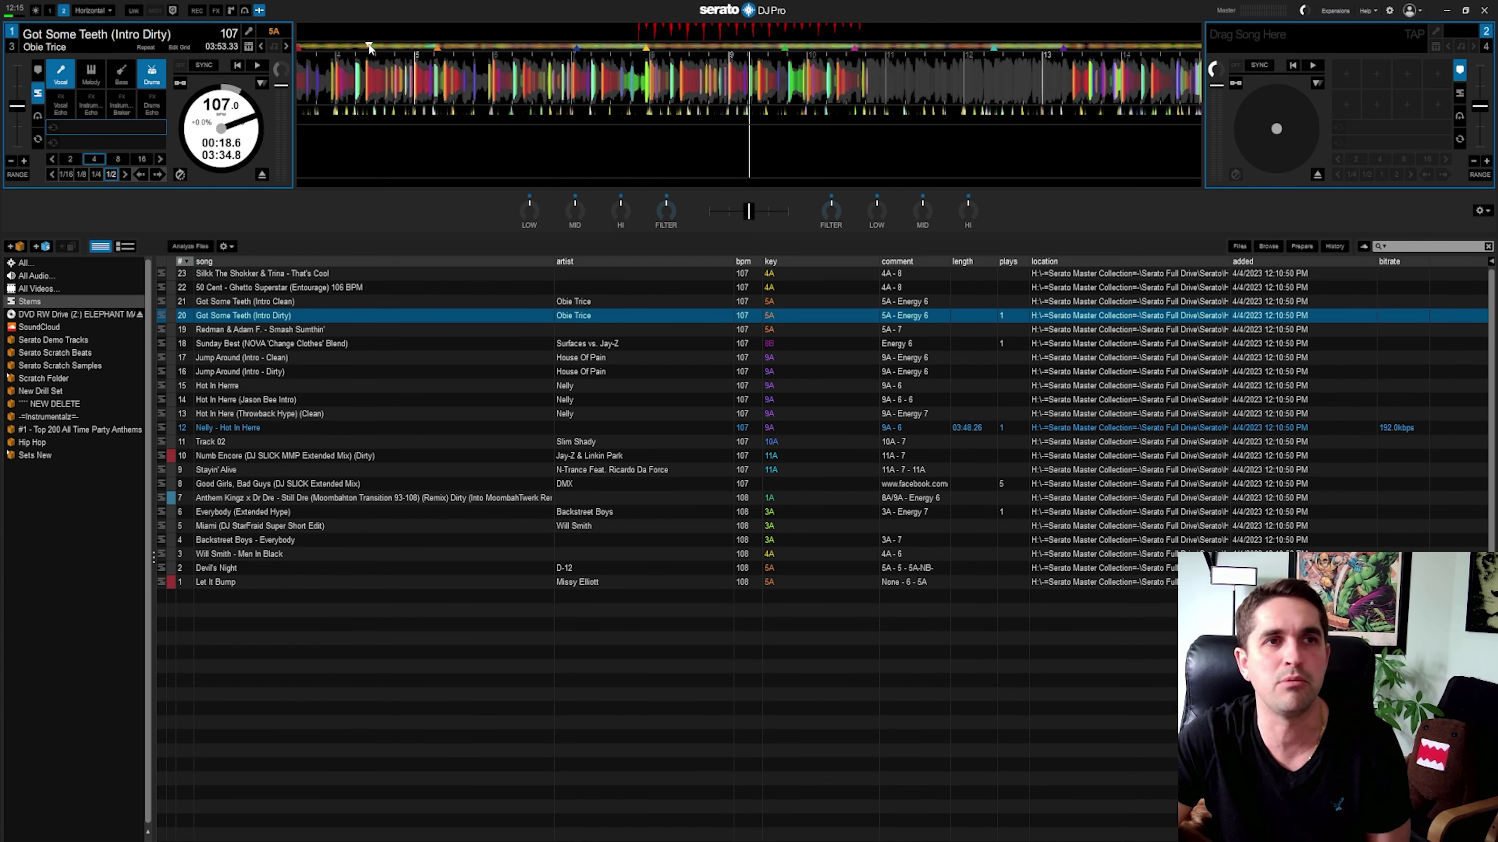
pyautogui.click(420, 47)
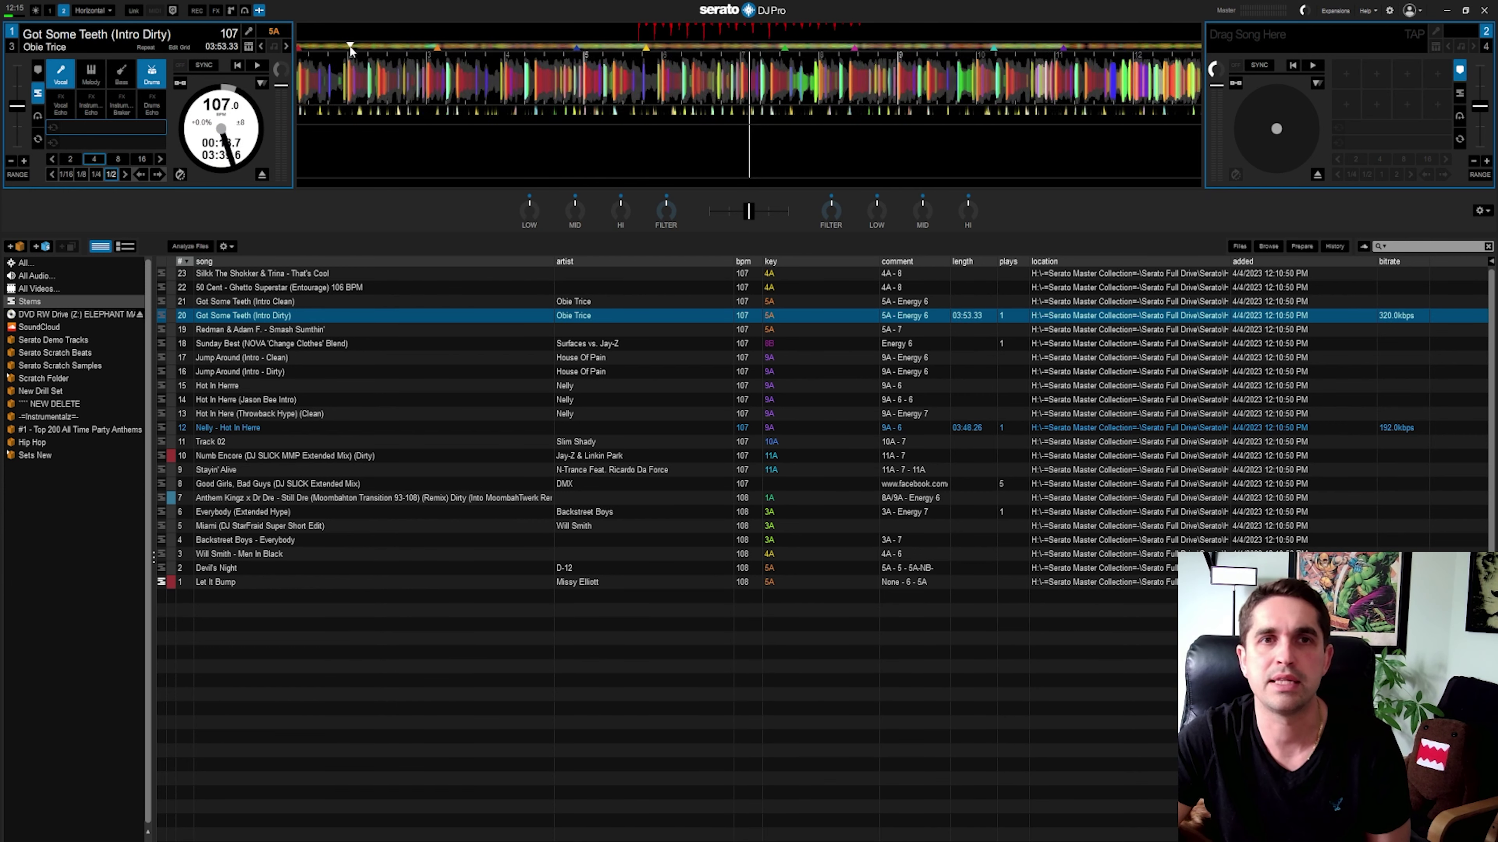
pyautogui.click(331, 47)
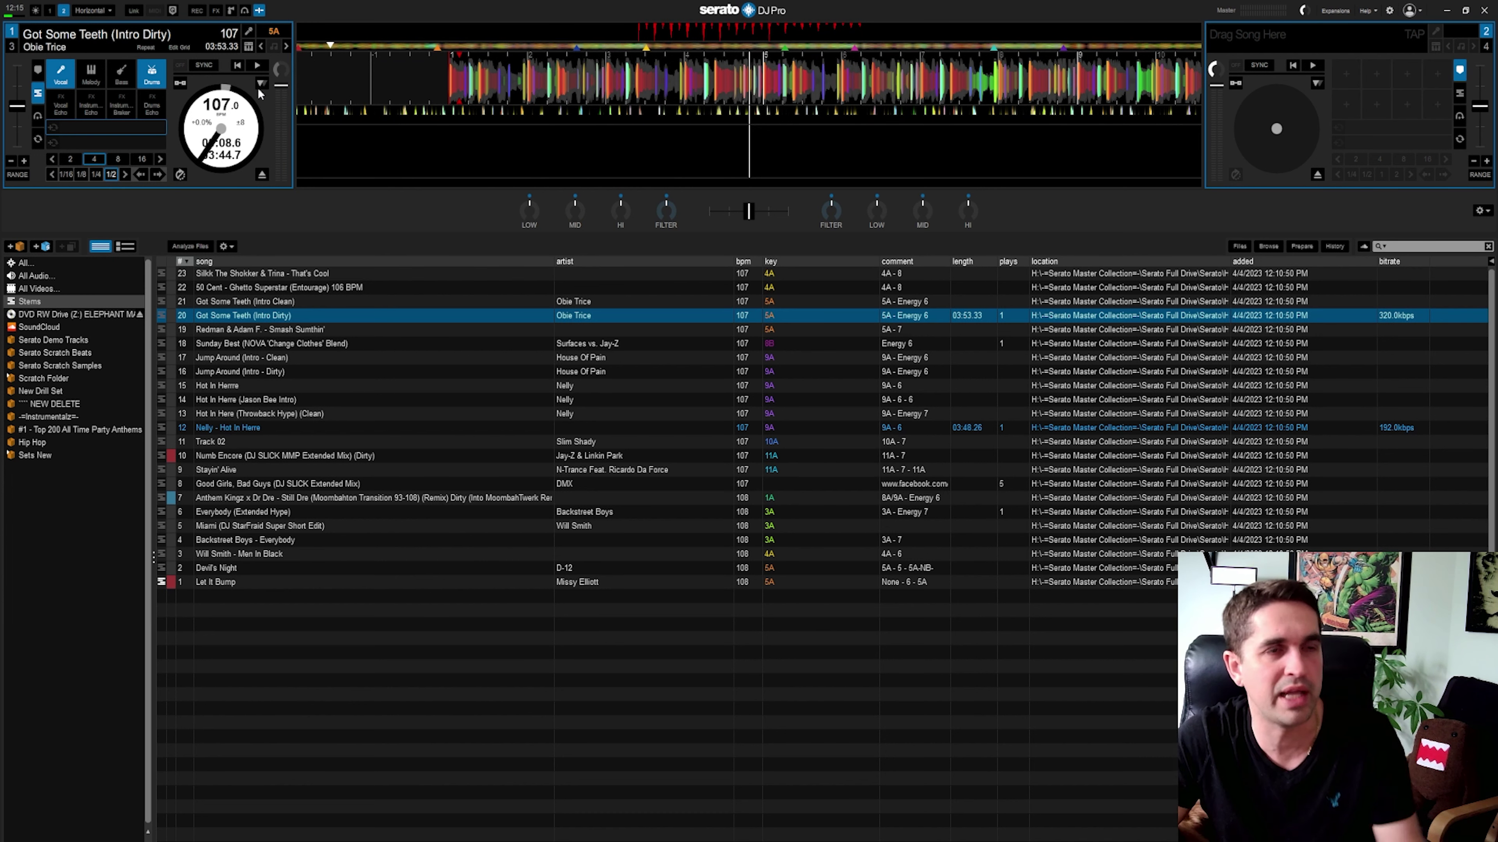
pyautogui.click(155, 79)
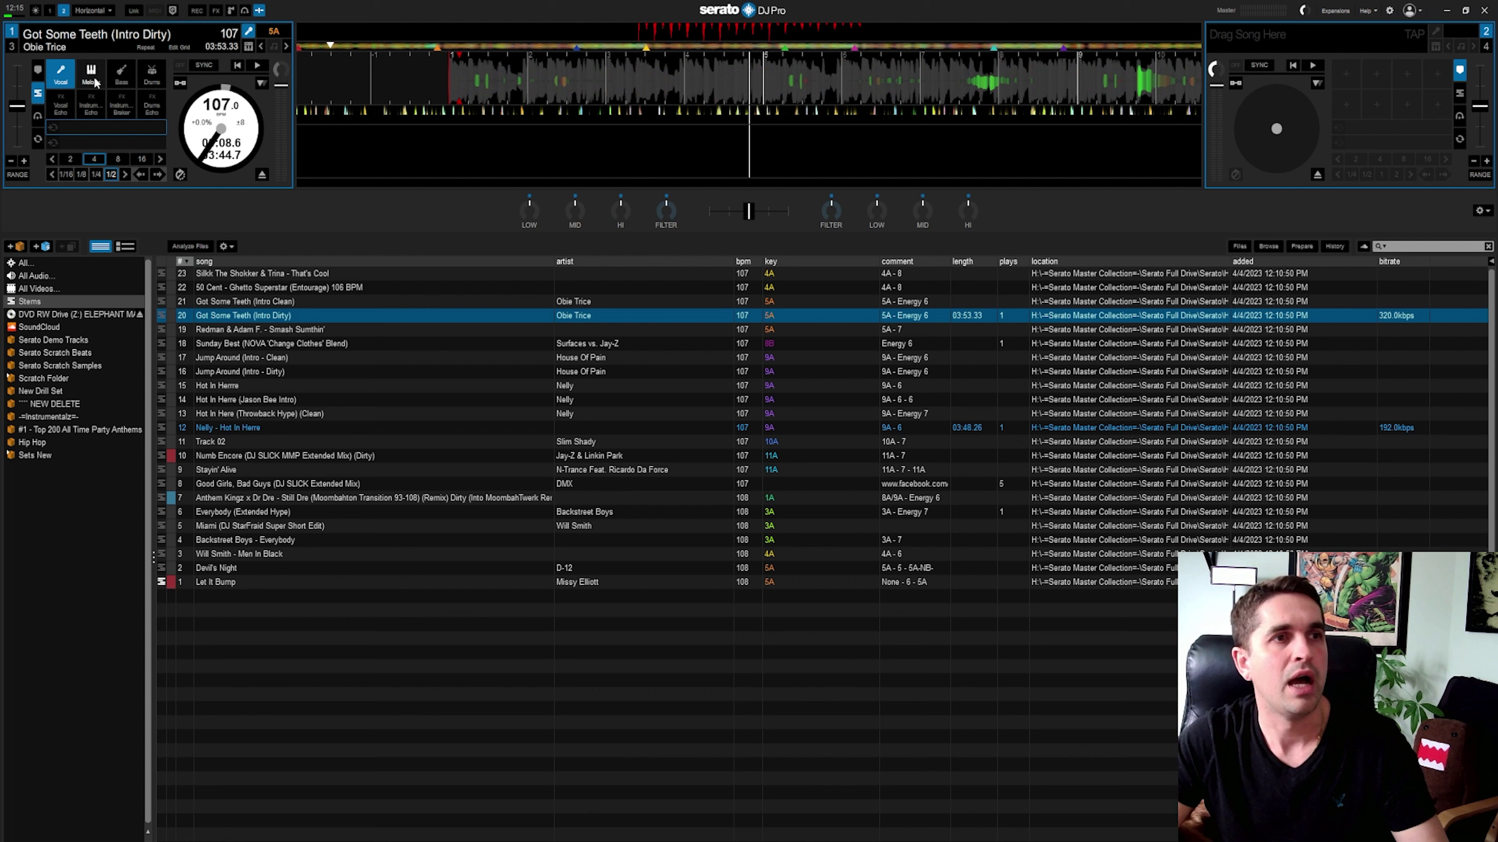
pyautogui.click(91, 77)
pyautogui.click(121, 77)
pyautogui.click(152, 76)
pyautogui.click(91, 77)
pyautogui.click(124, 79)
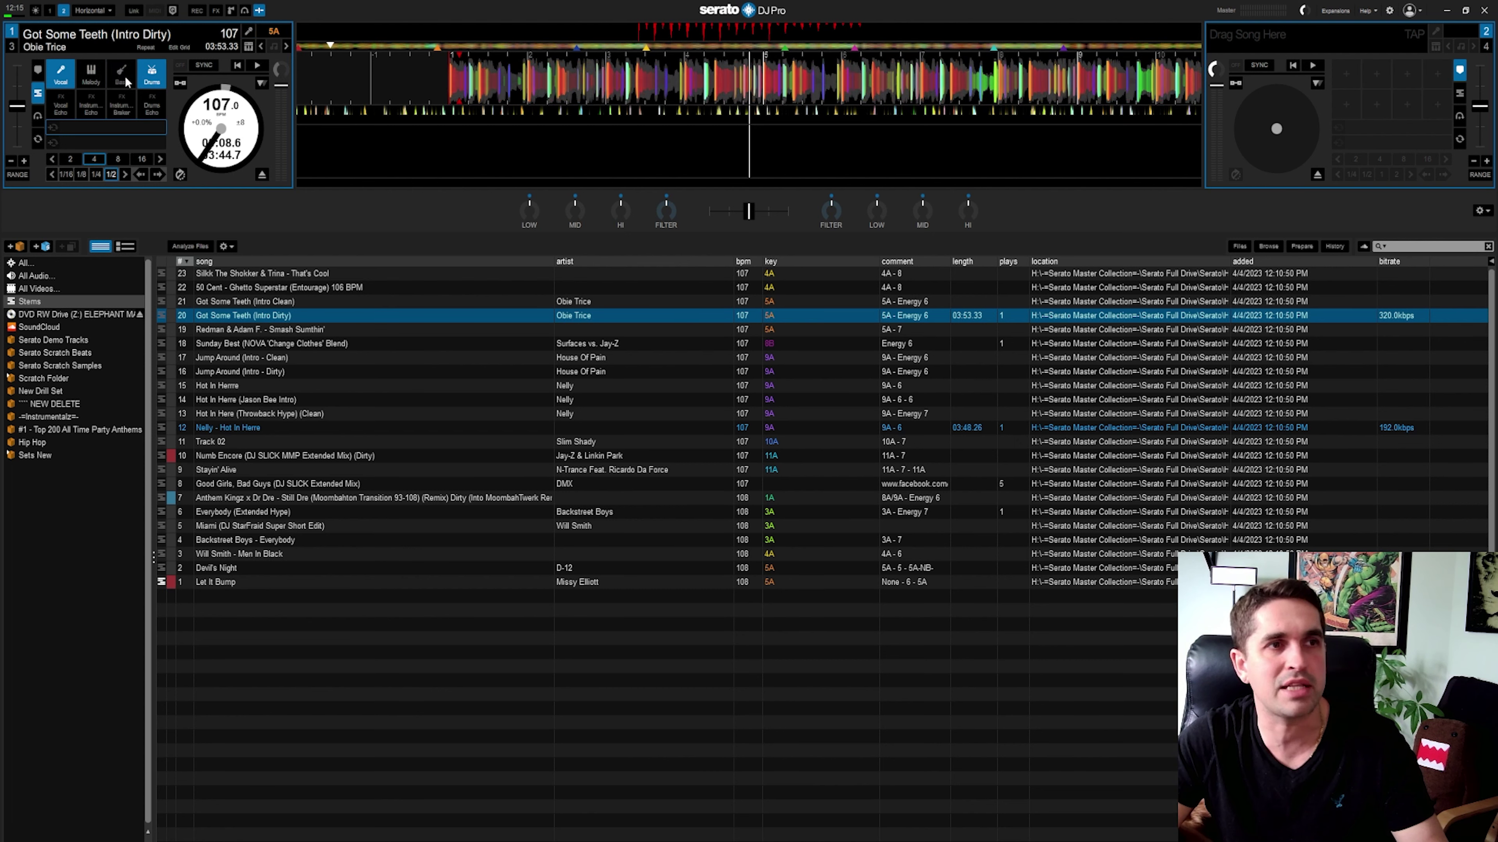
pyautogui.click(256, 66)
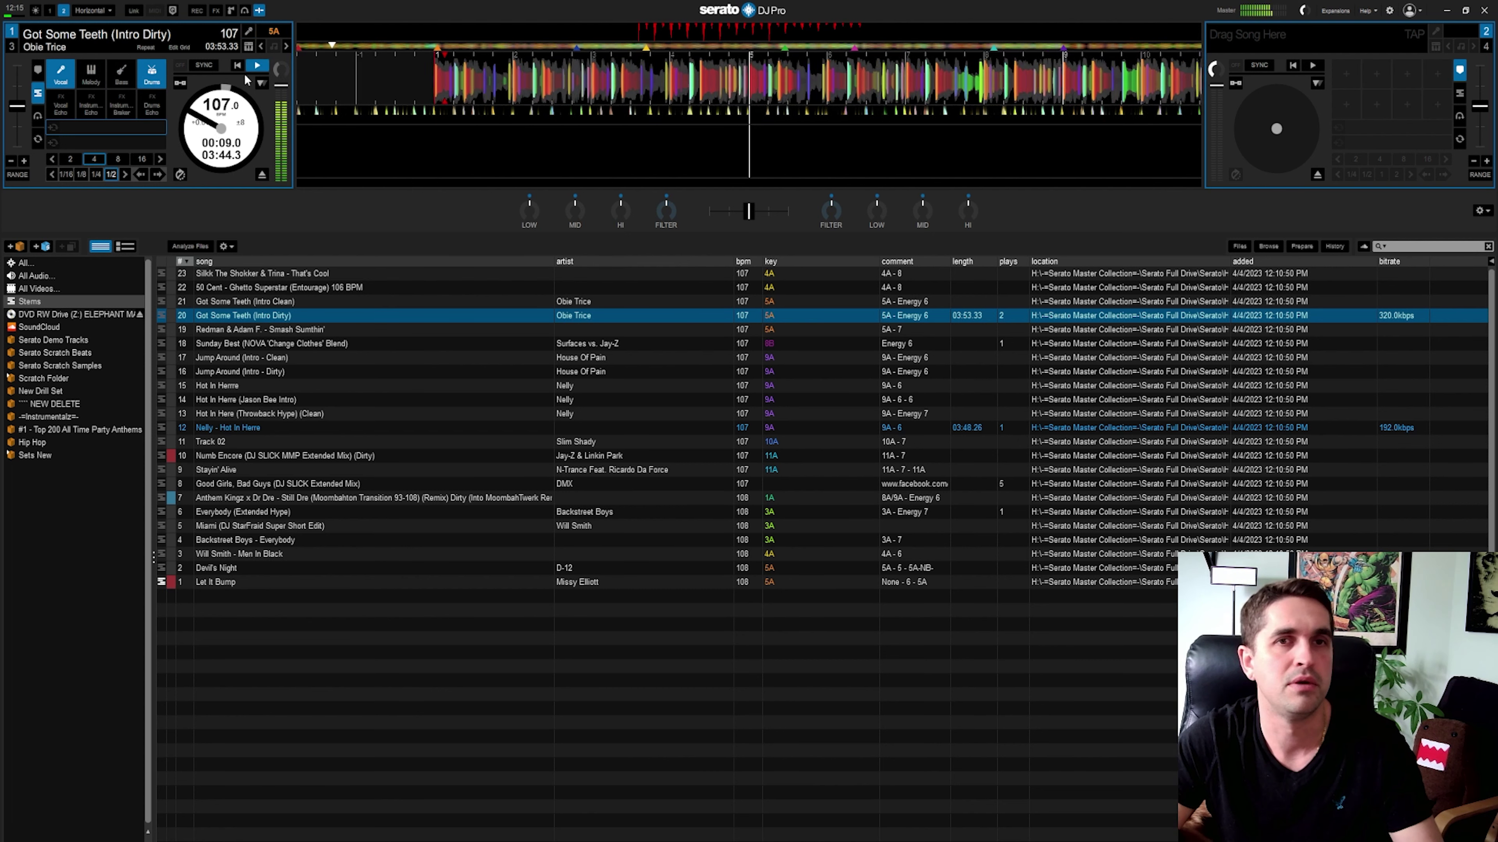
# While playing, move from drums alone through drums and bass to vocals only, then pause.
pyautogui.click(62, 75)
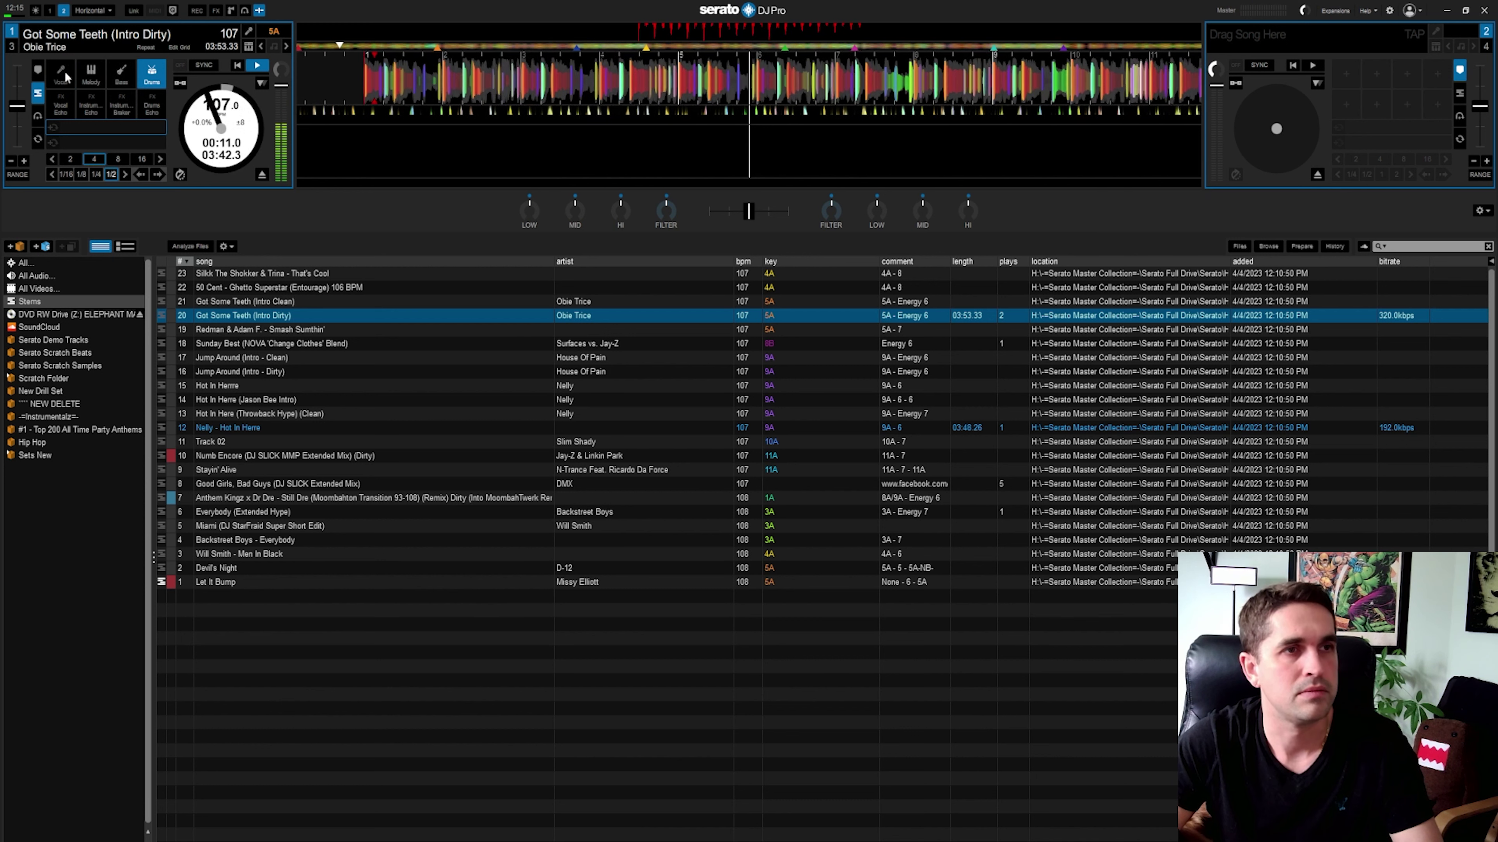
pyautogui.click(91, 77)
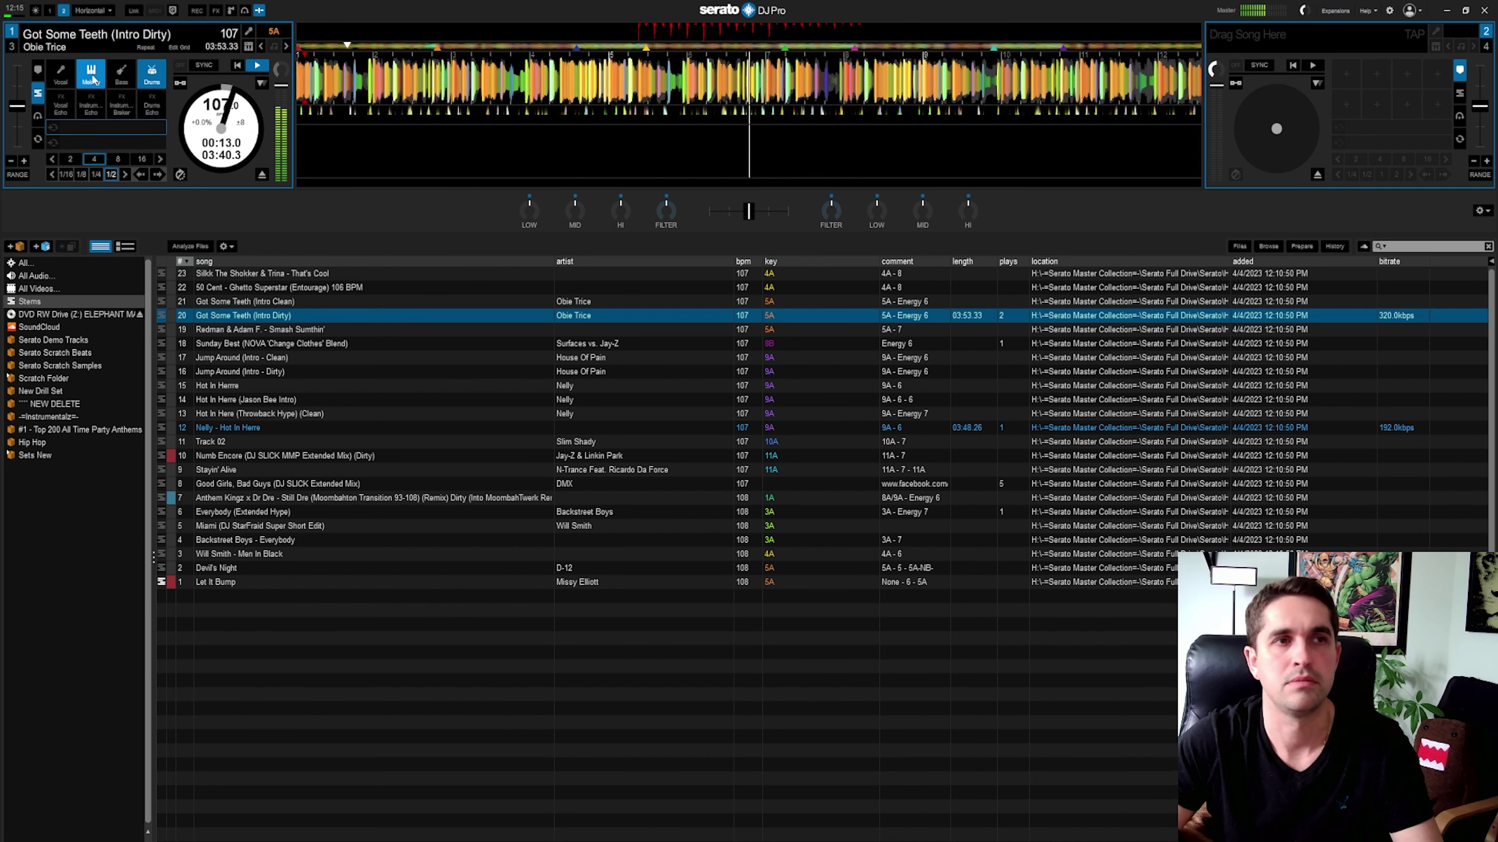
pyautogui.click(92, 78)
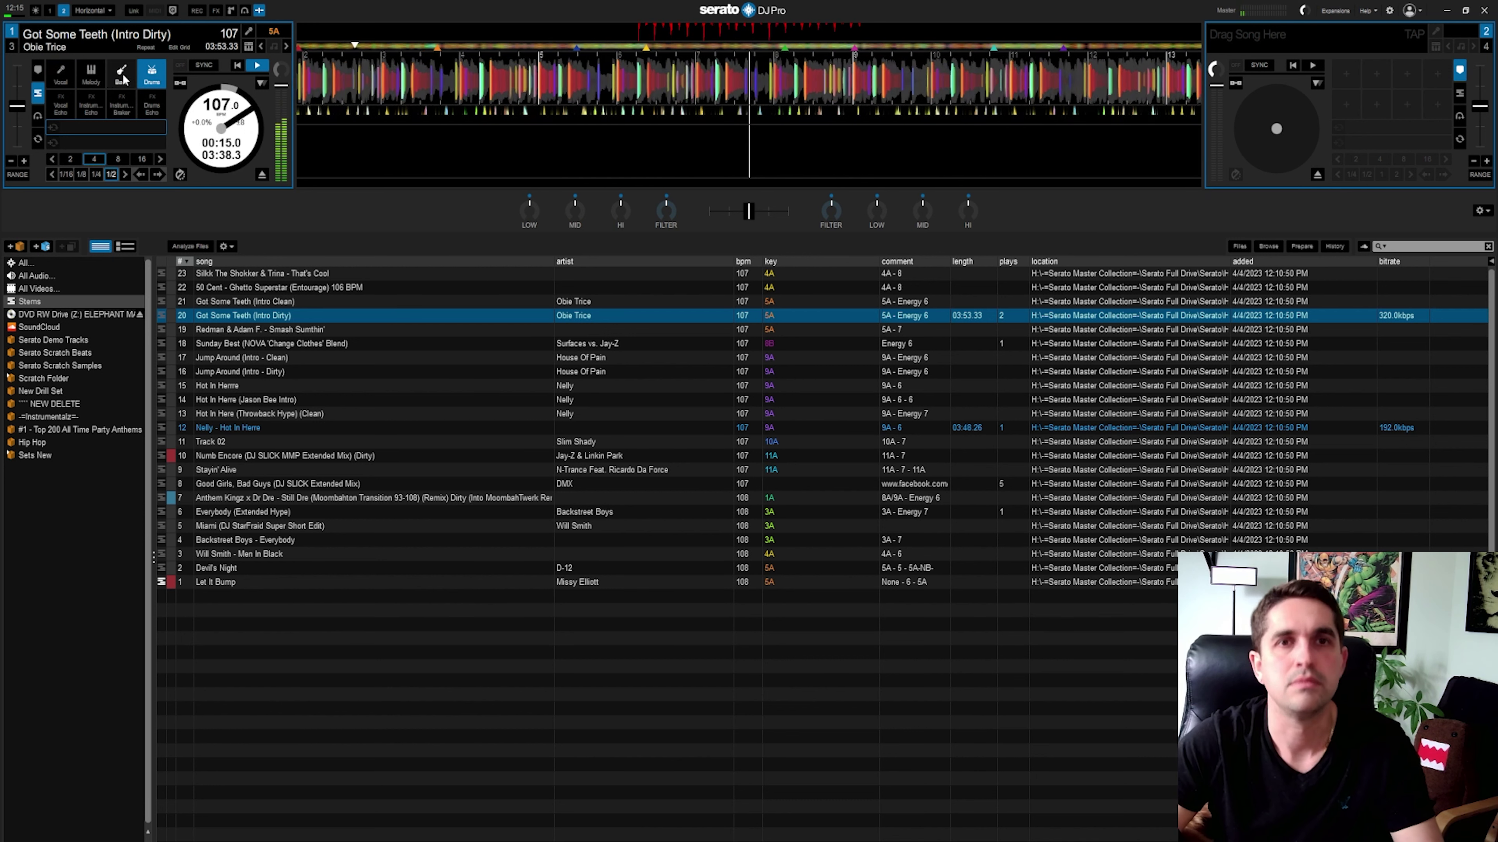
pyautogui.click(122, 76)
pyautogui.click(60, 75)
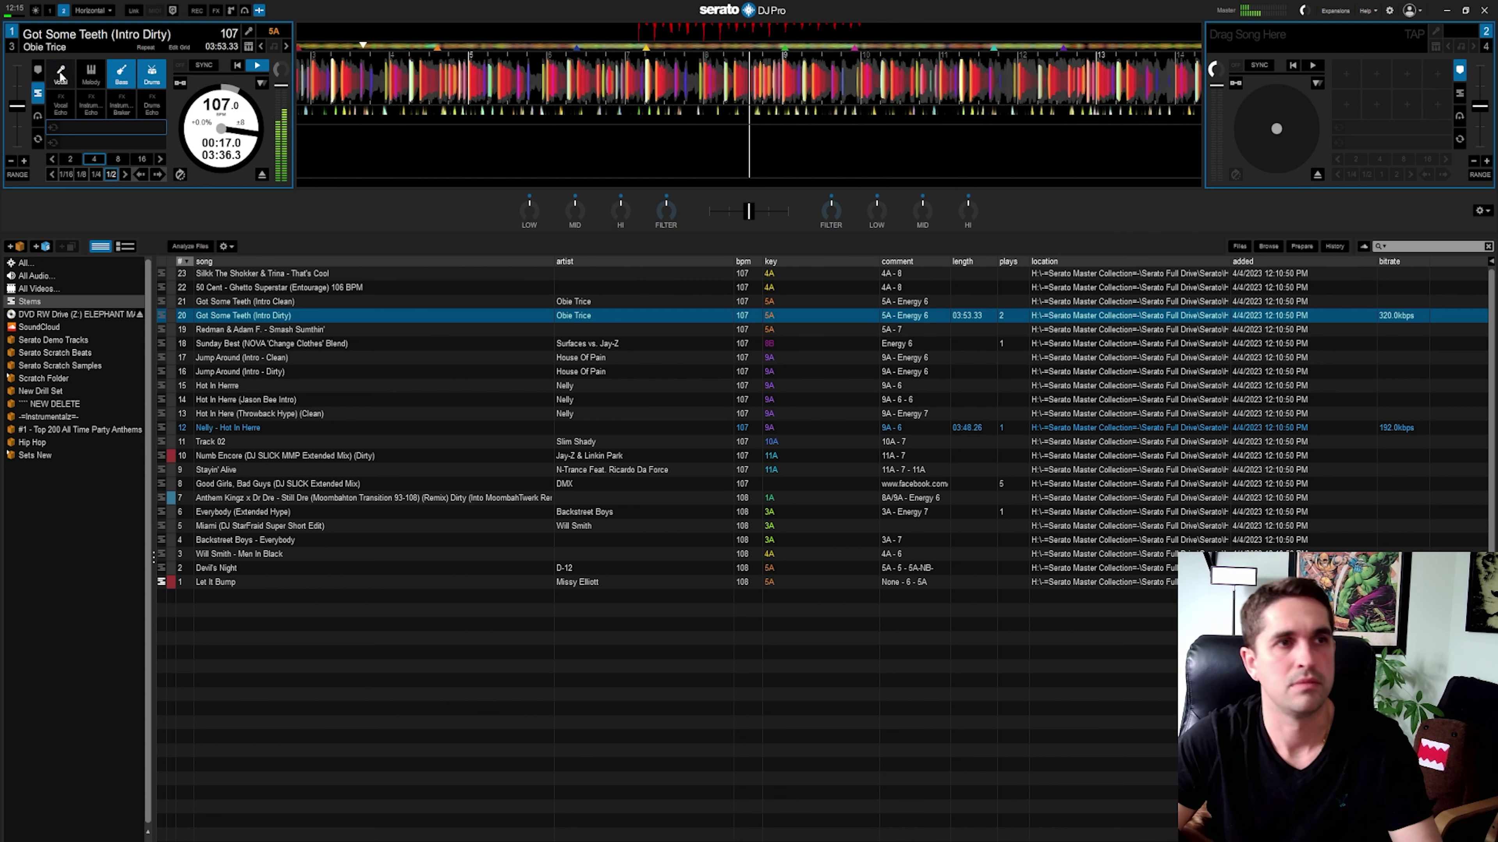
pyautogui.click(128, 79)
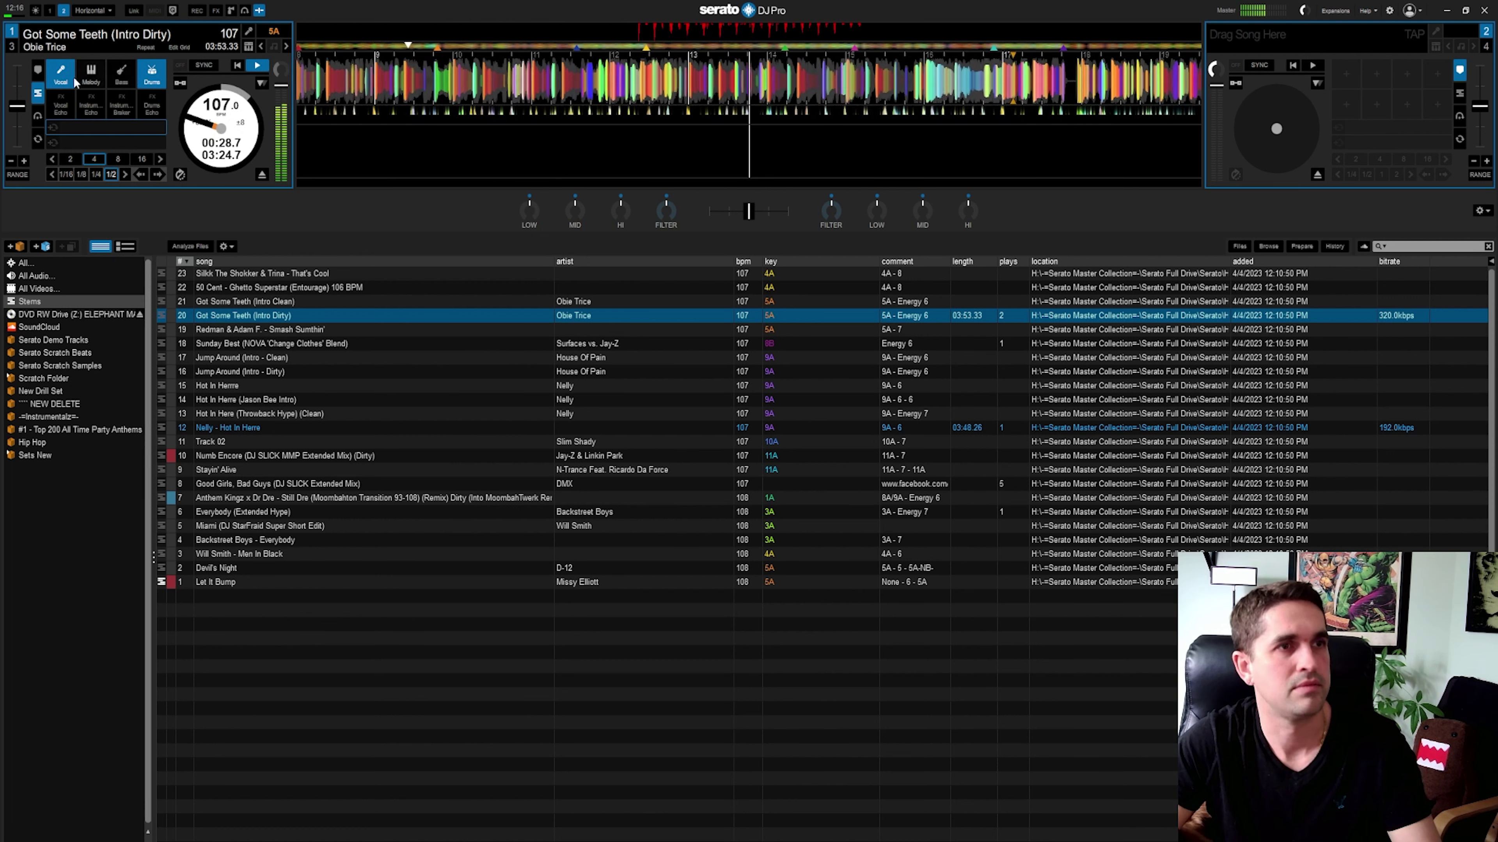
pyautogui.click(152, 76)
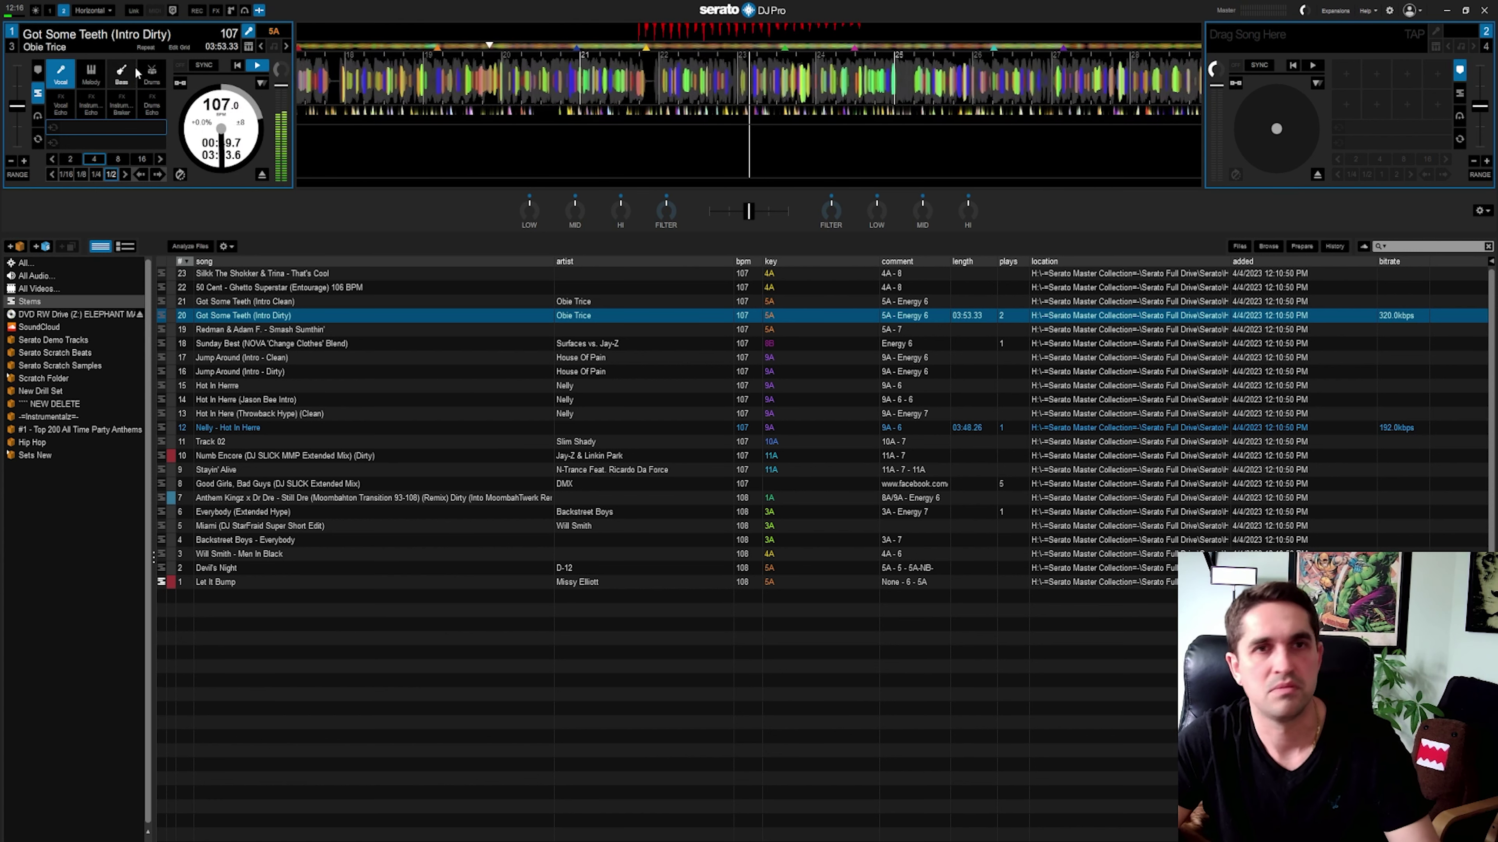
pyautogui.press('space')
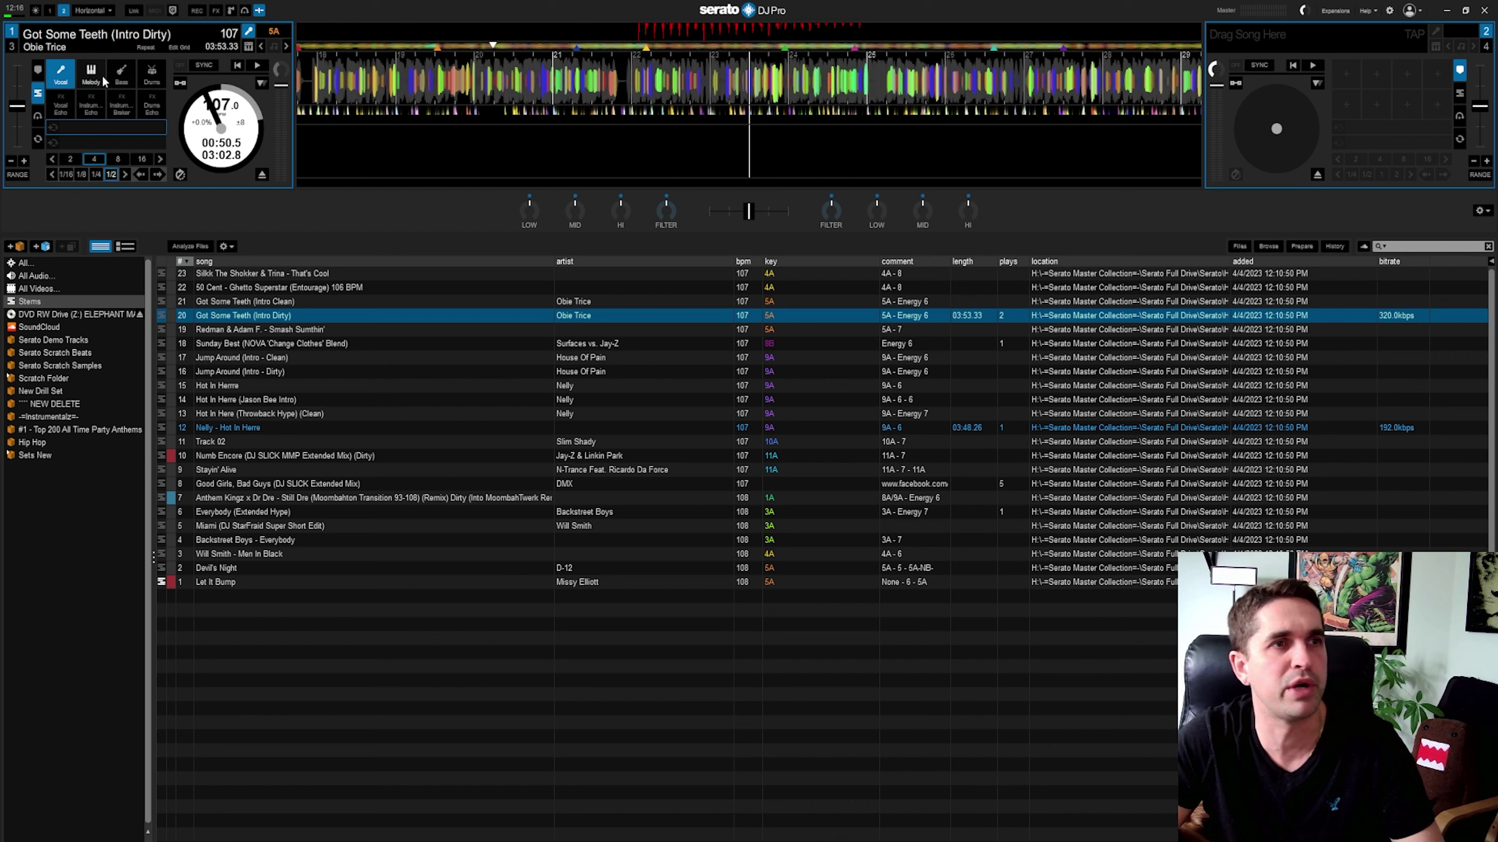
# Resume with vocals, bass and drums on and melody muted, then stop playback.
pyautogui.click(91, 76)
pyautogui.press('space')
pyautogui.click(121, 76)
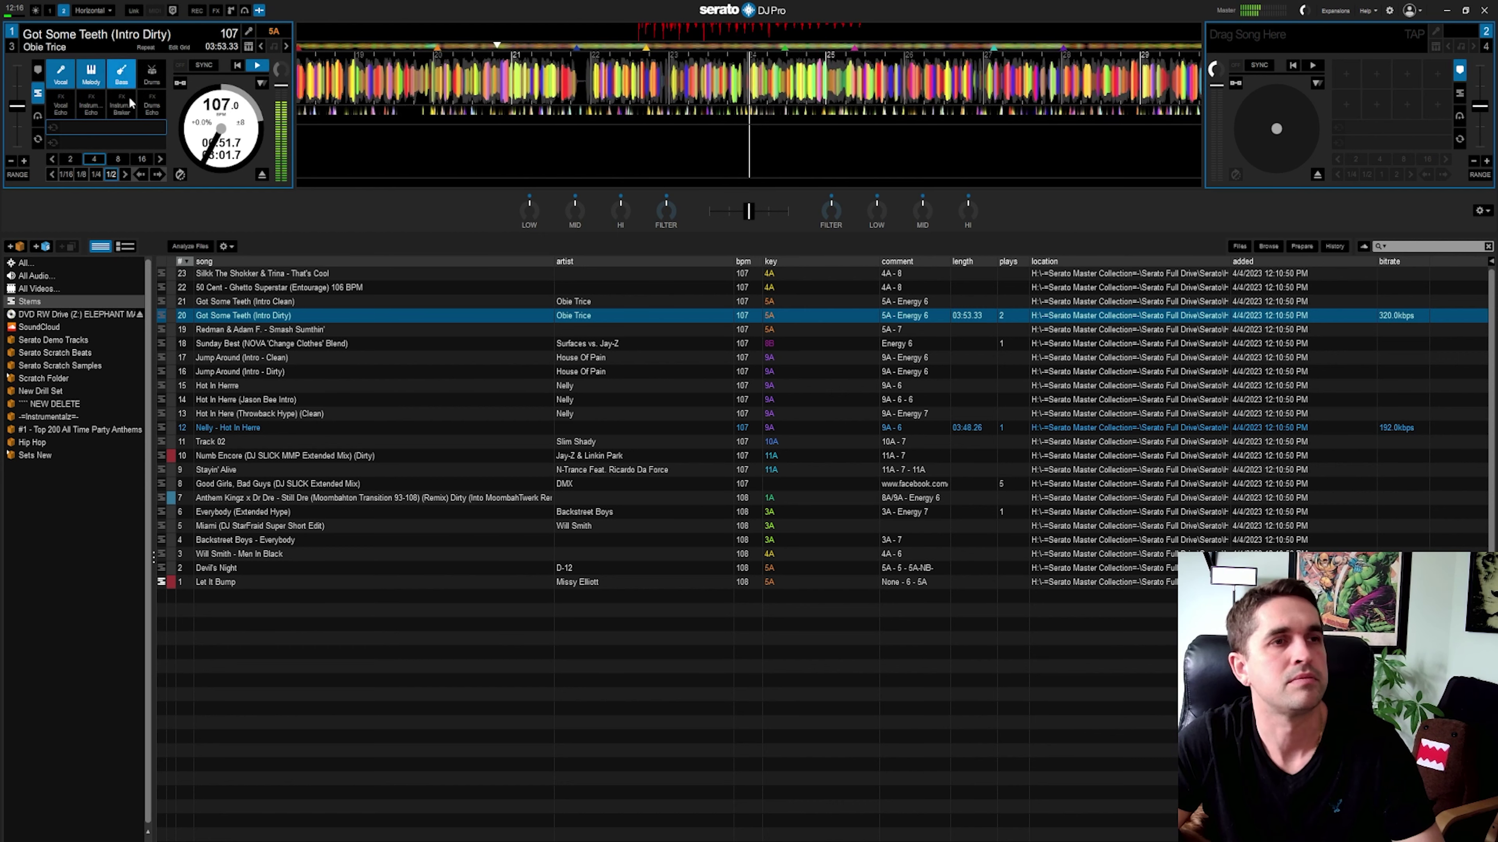
pyautogui.click(91, 75)
pyautogui.click(152, 74)
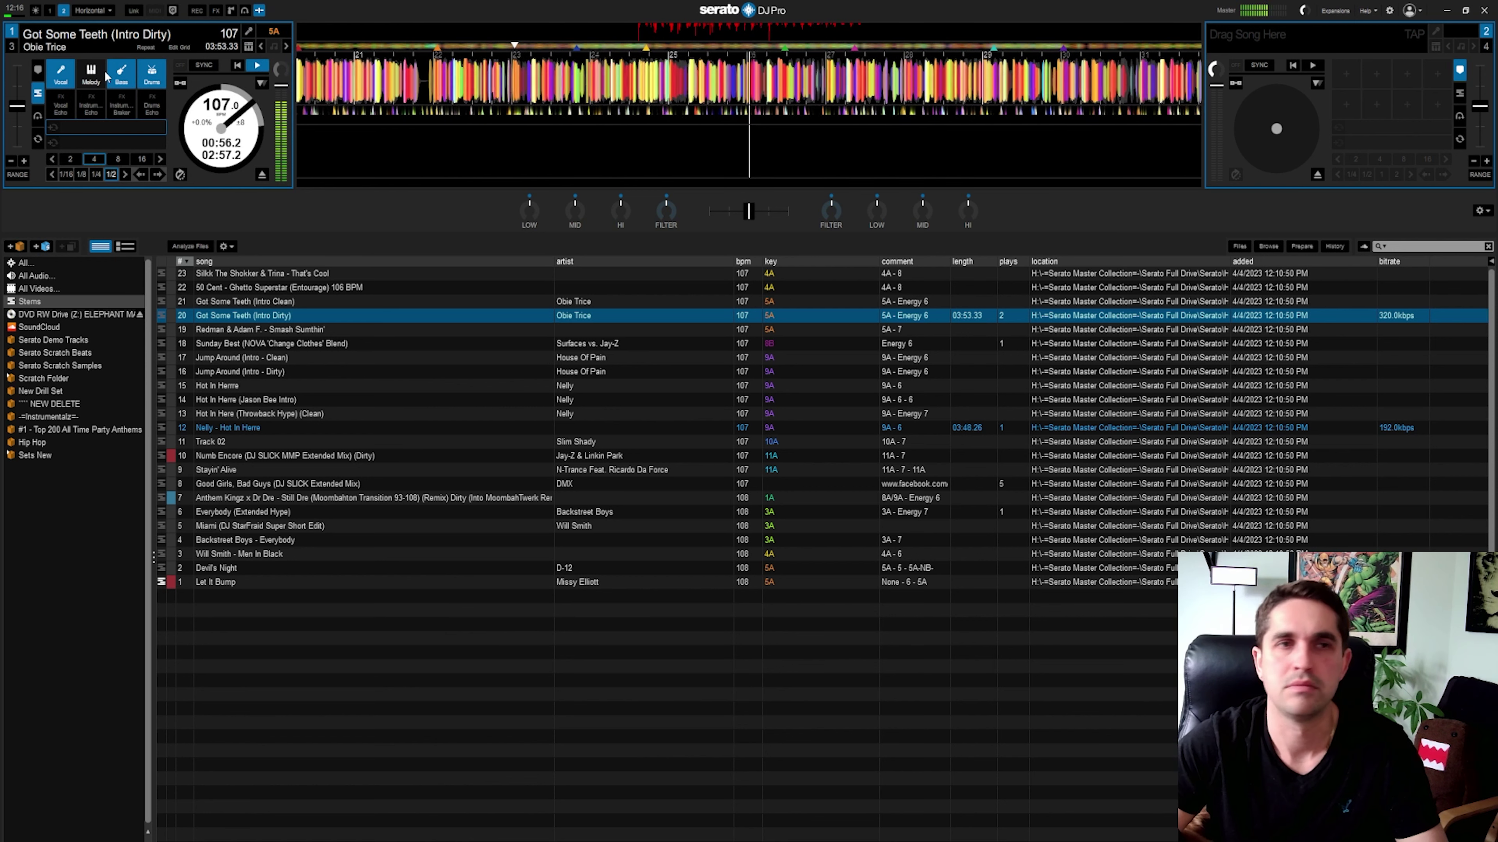
pyautogui.press('space')
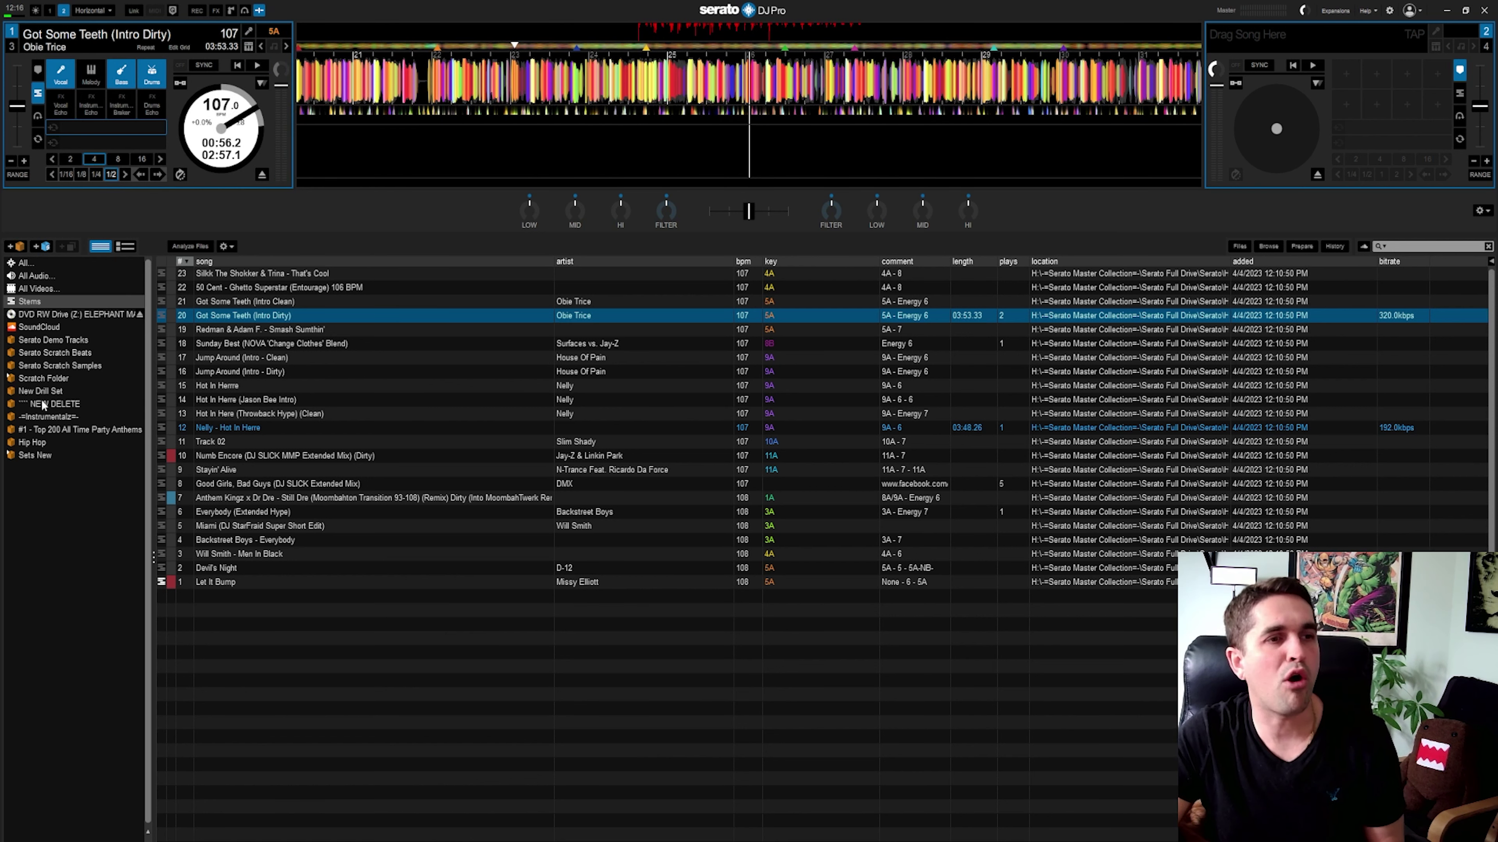
# Load Let It Bump from the Hip Hop crate onto deck 1, play it, and mute melody, bass and drums.
pyautogui.click(51, 441)
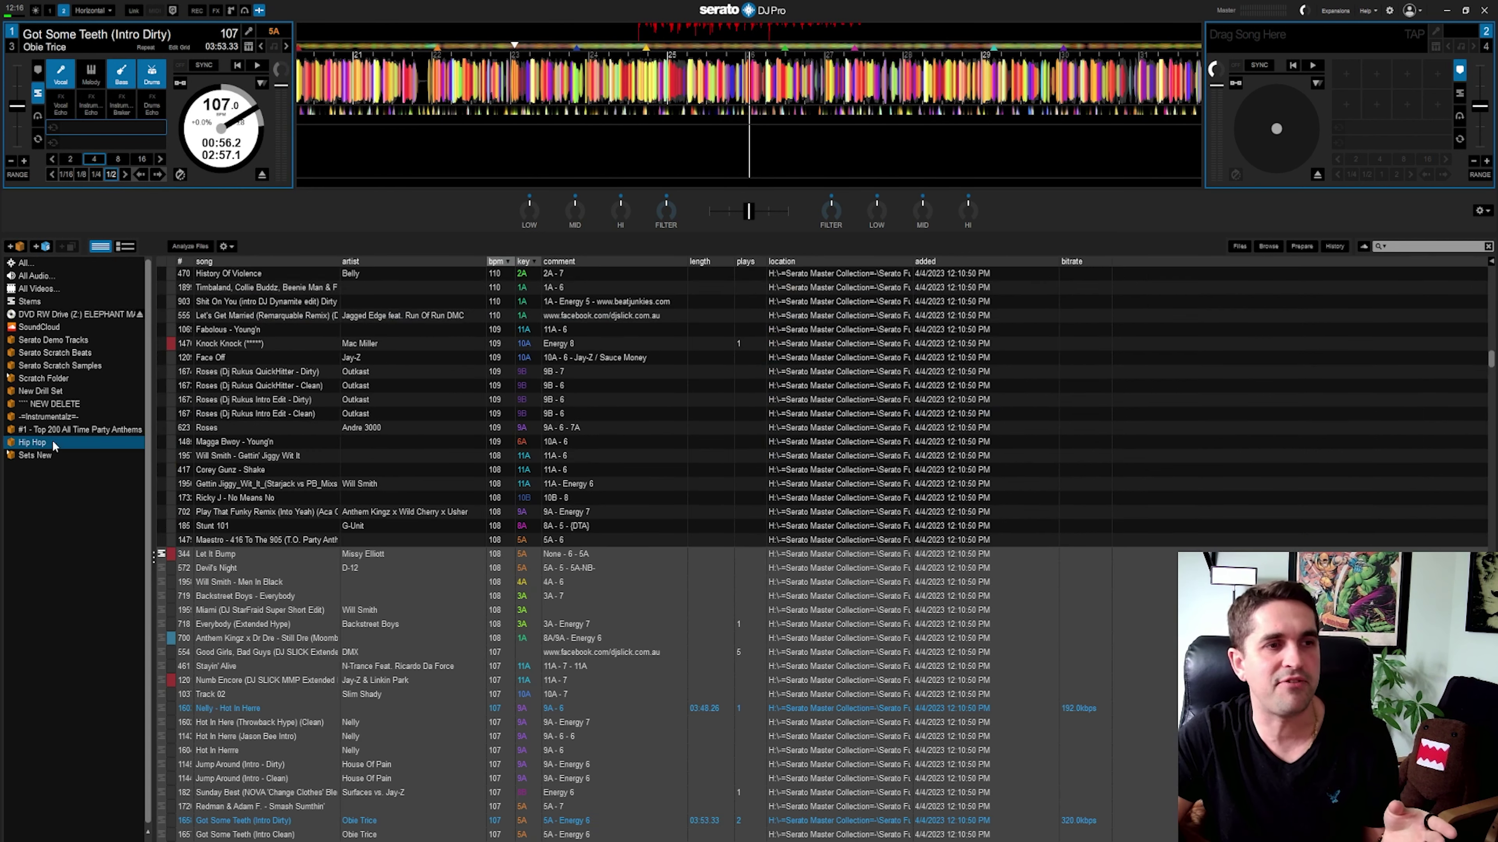
pyautogui.scroll(-3, 444, 424)
pyautogui.scroll(4, 177, 420)
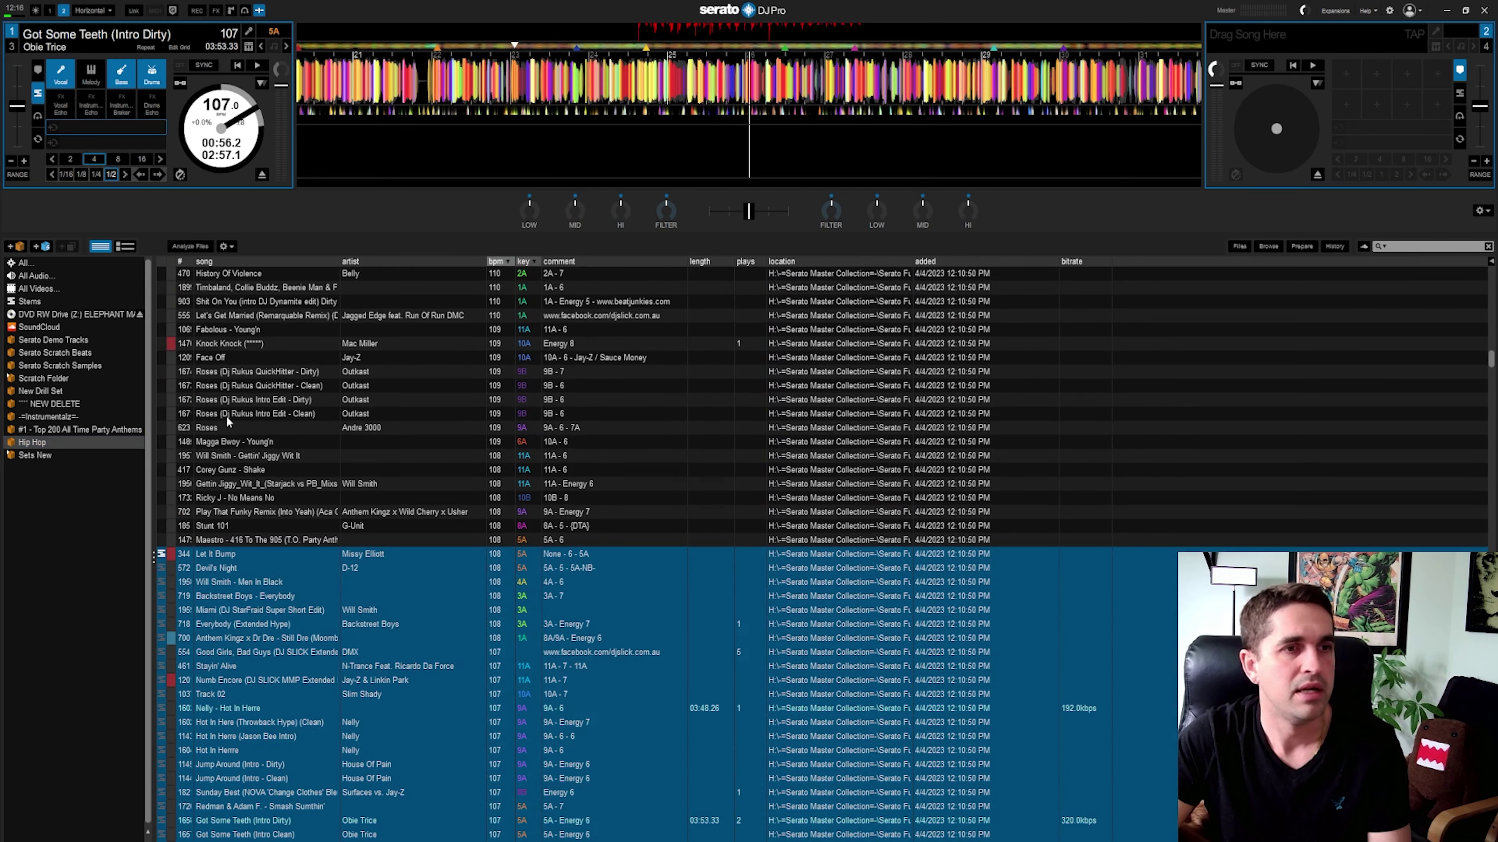
pyautogui.click(236, 553)
pyautogui.hotkey('shift', 'Left')
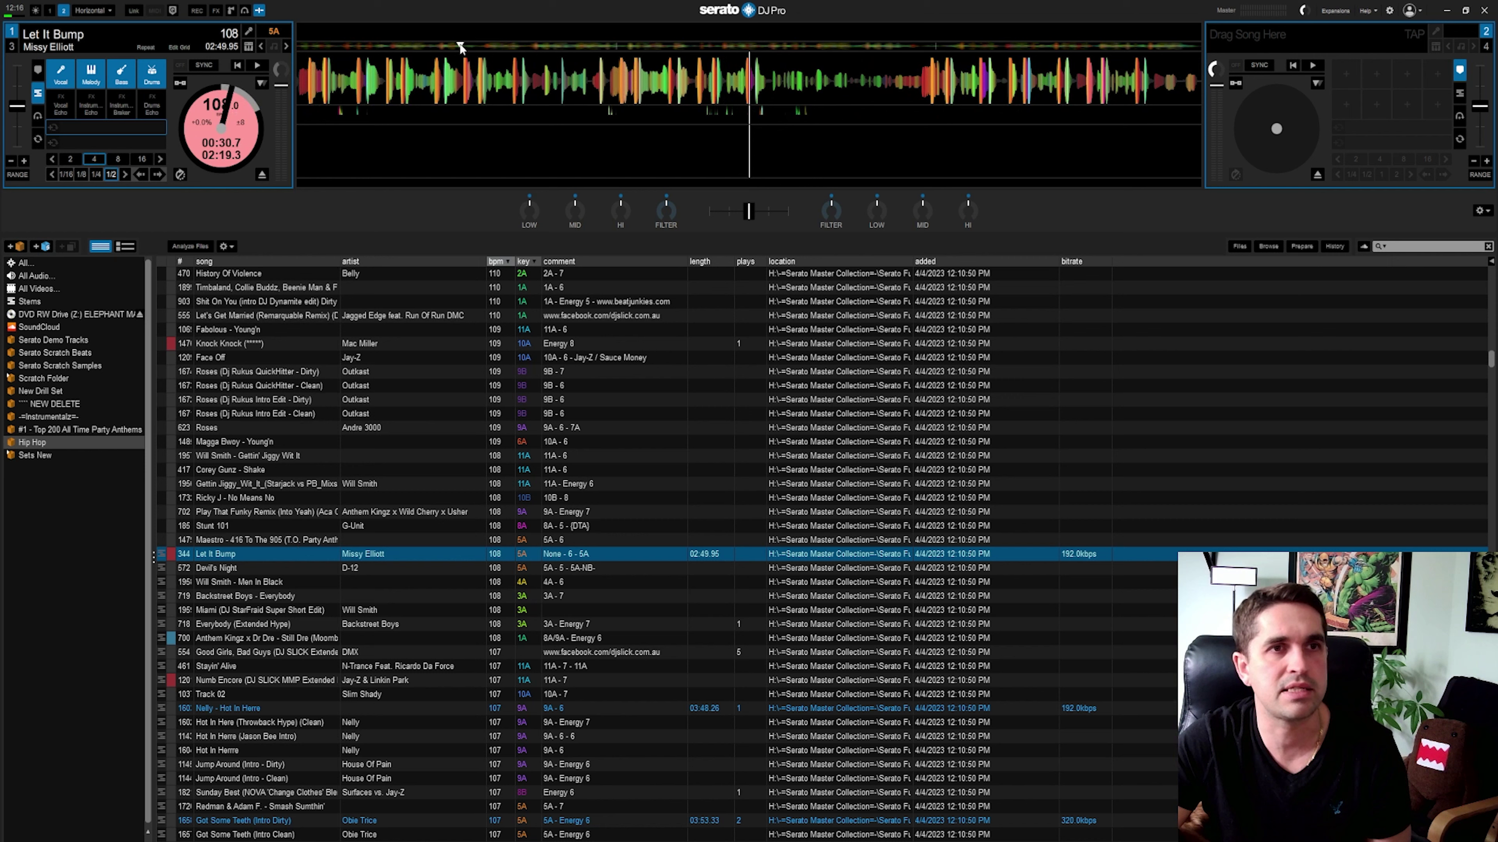
pyautogui.press('space')
pyautogui.click(91, 74)
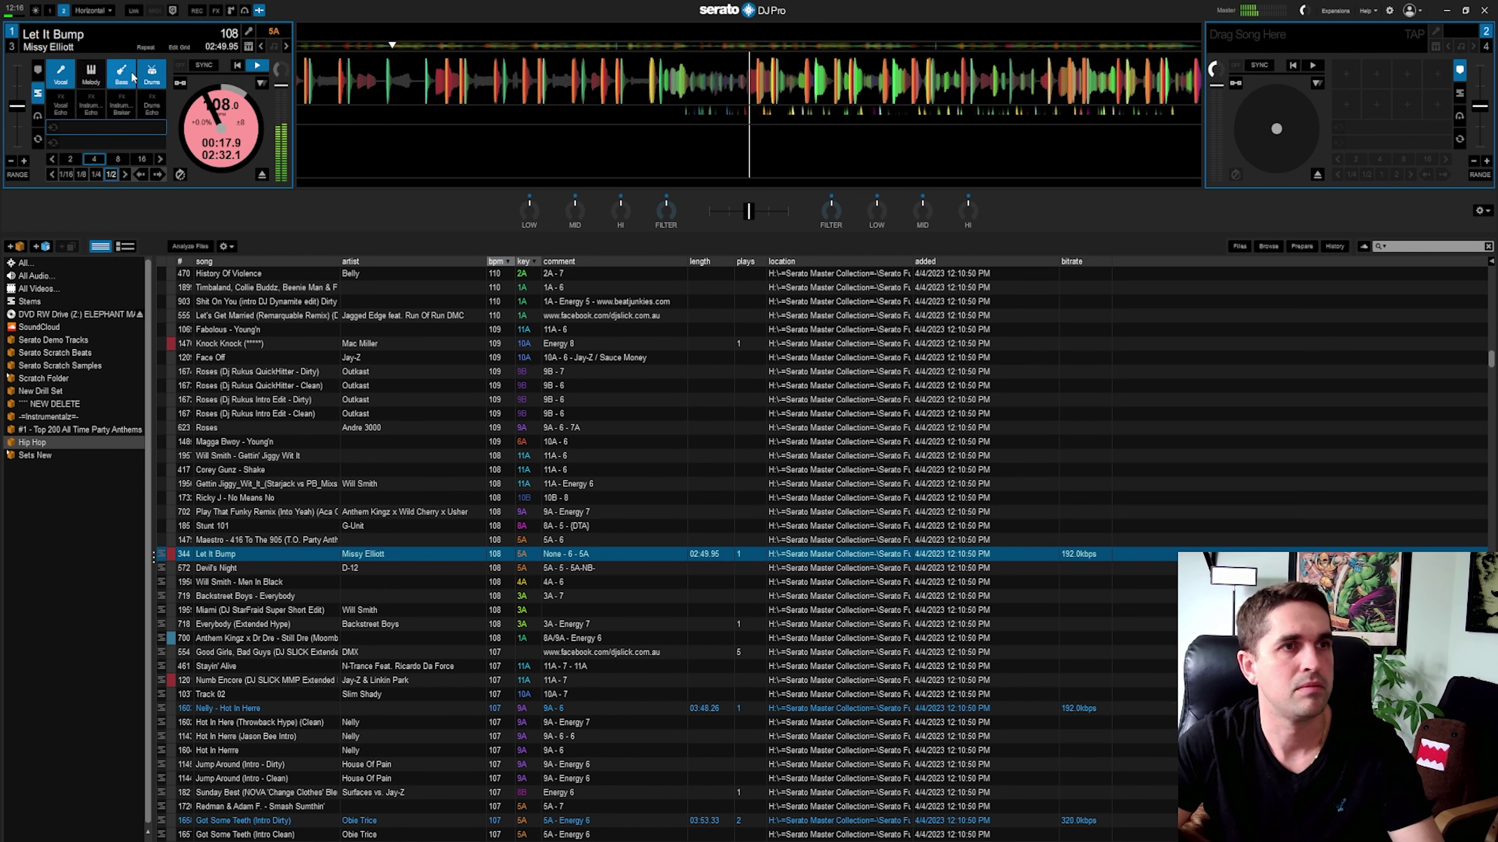
pyautogui.click(121, 74)
pyautogui.click(152, 73)
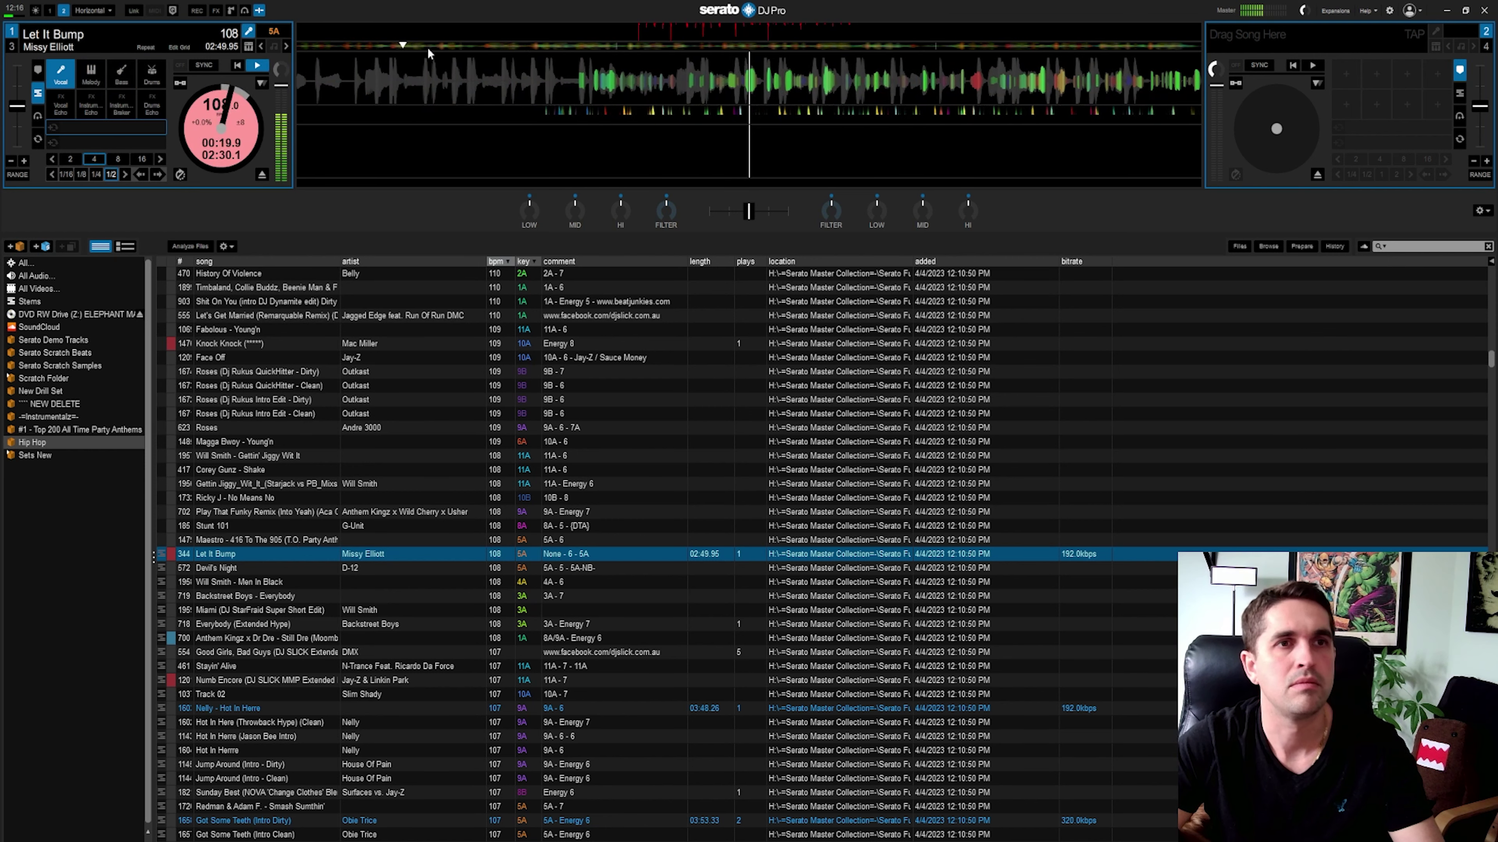
# Bring the drums, melody and bass back in, then mute them again to leave only vocals.
pyautogui.click(151, 74)
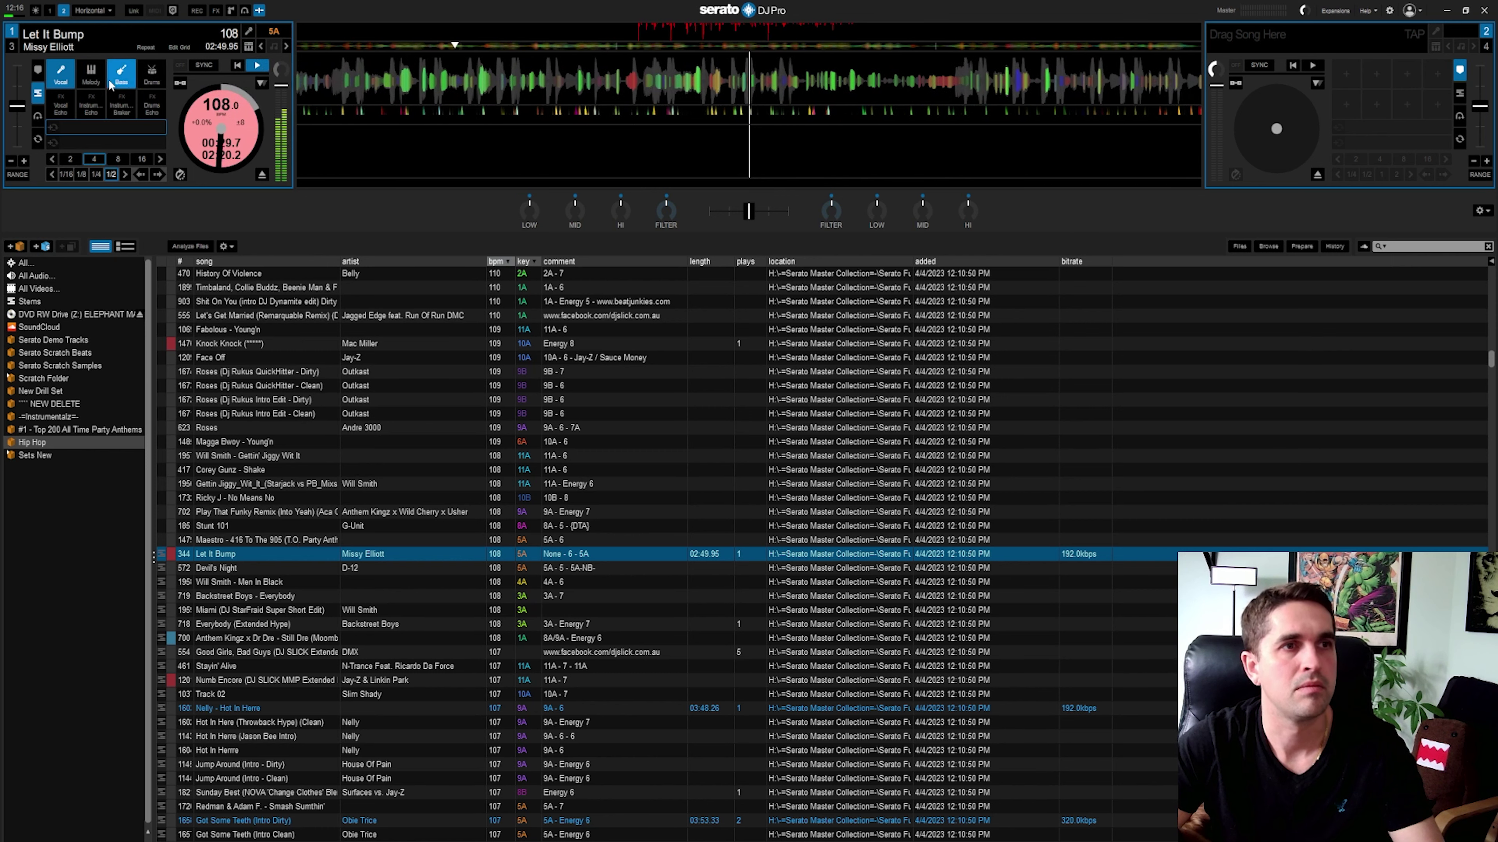
pyautogui.click(122, 73)
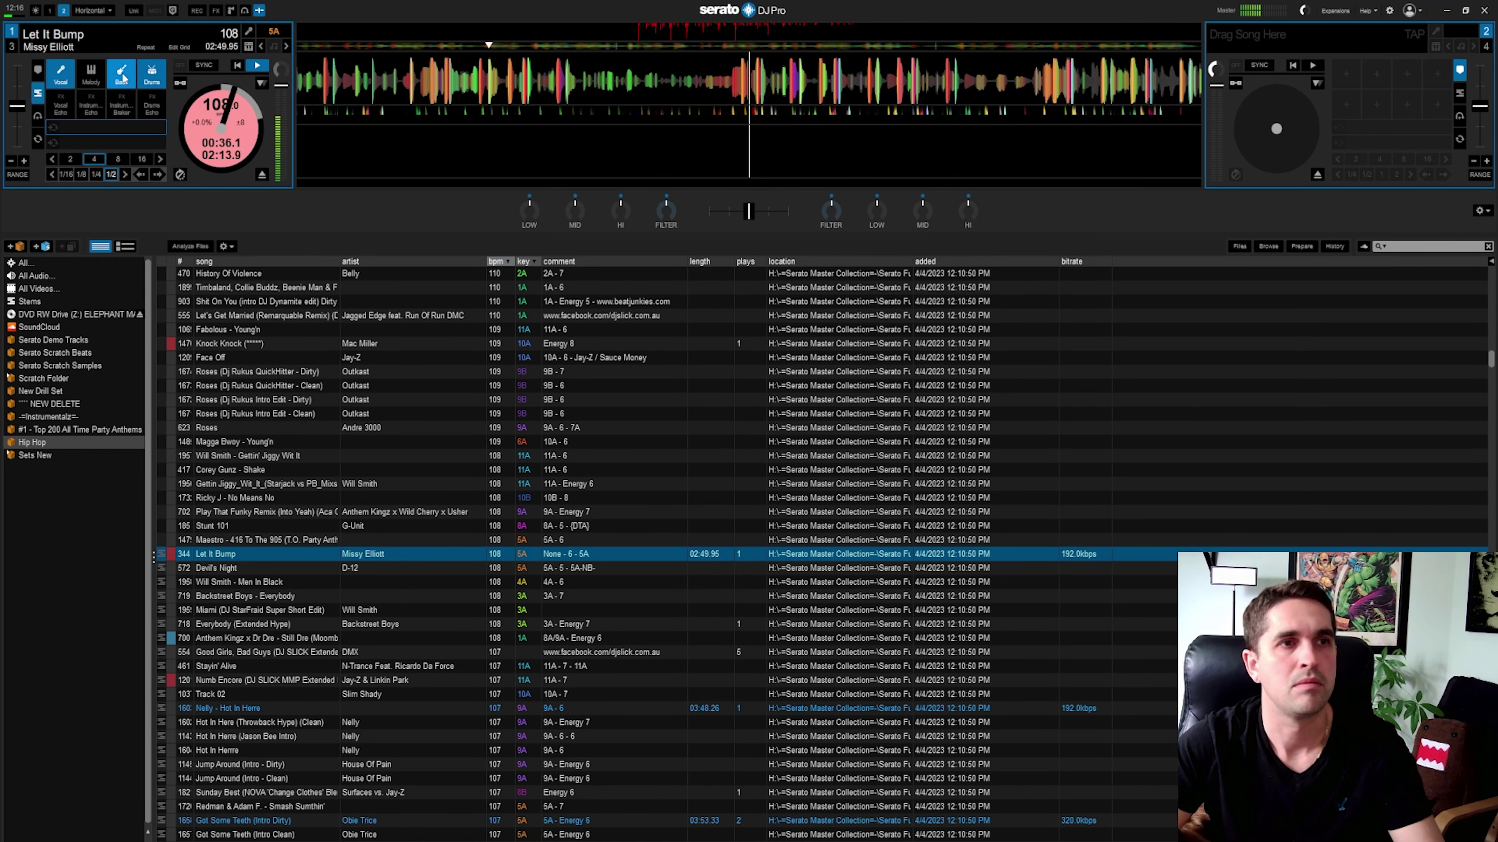
pyautogui.click(122, 77)
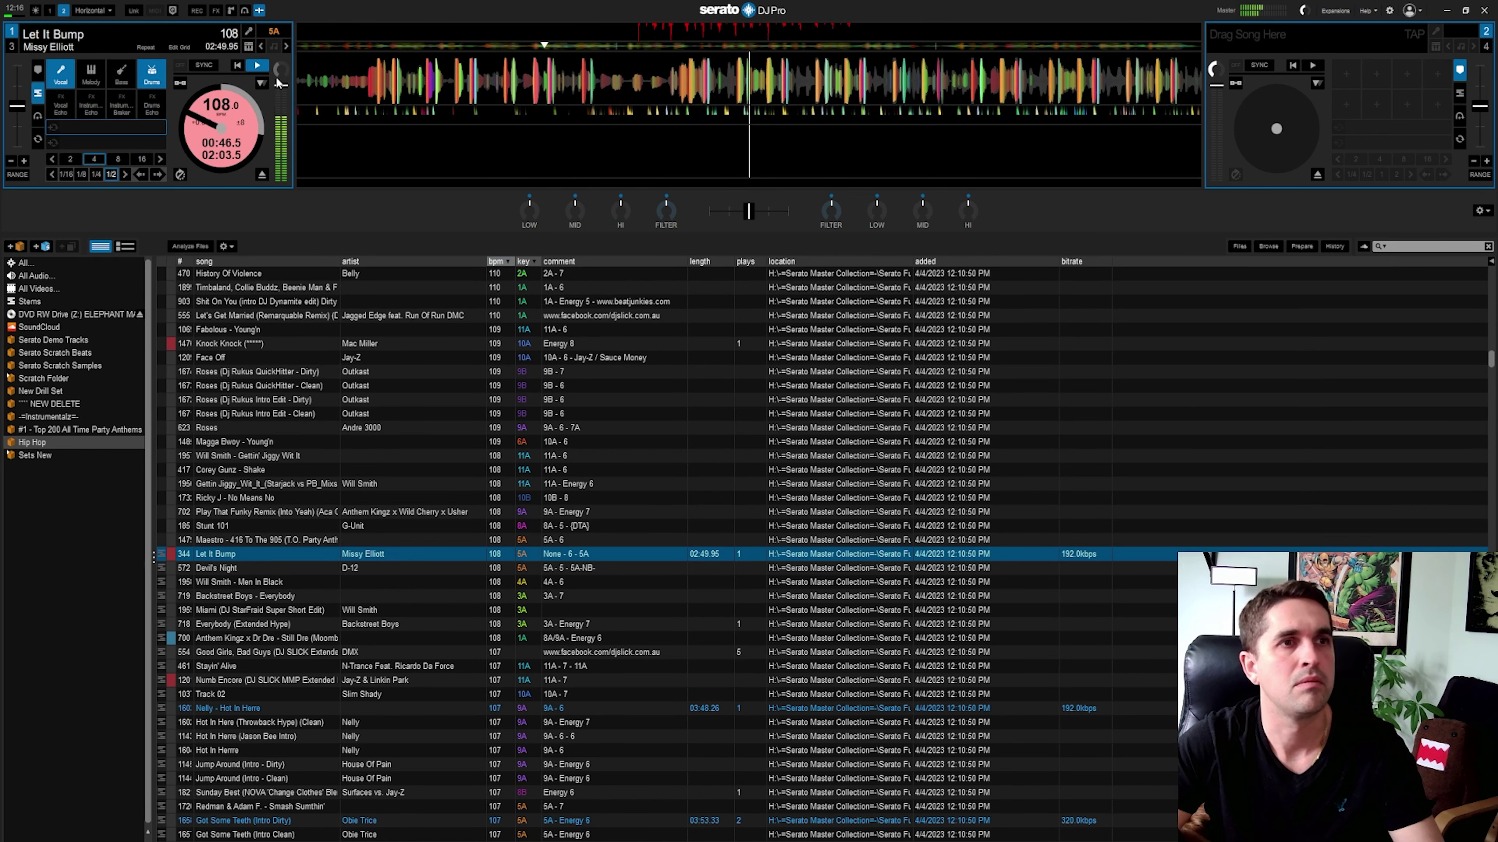
pyautogui.click(90, 74)
pyautogui.click(123, 74)
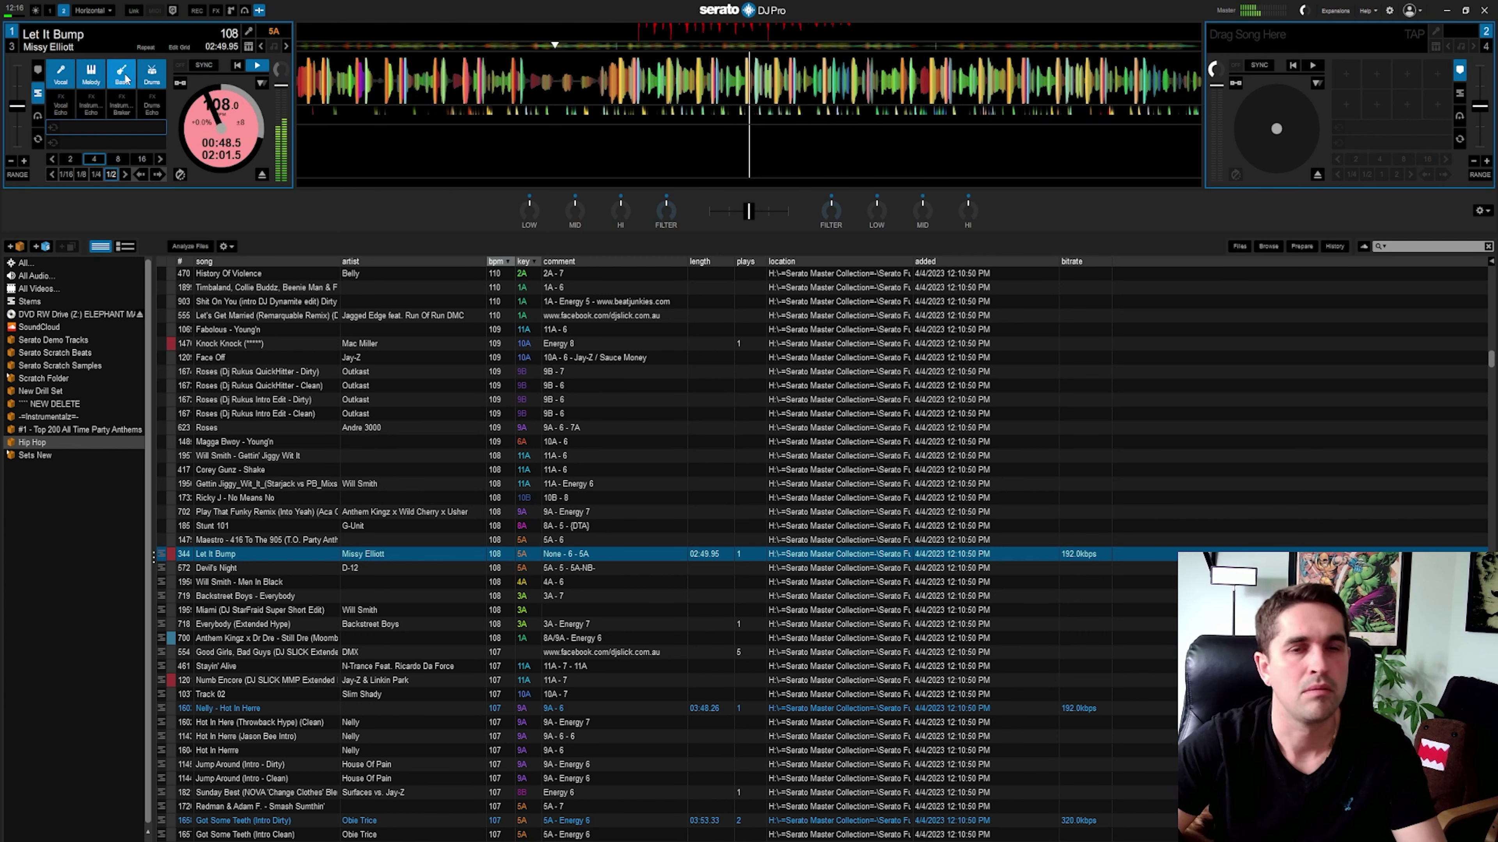
pyautogui.click(83, 78)
pyautogui.click(121, 76)
pyautogui.click(151, 83)
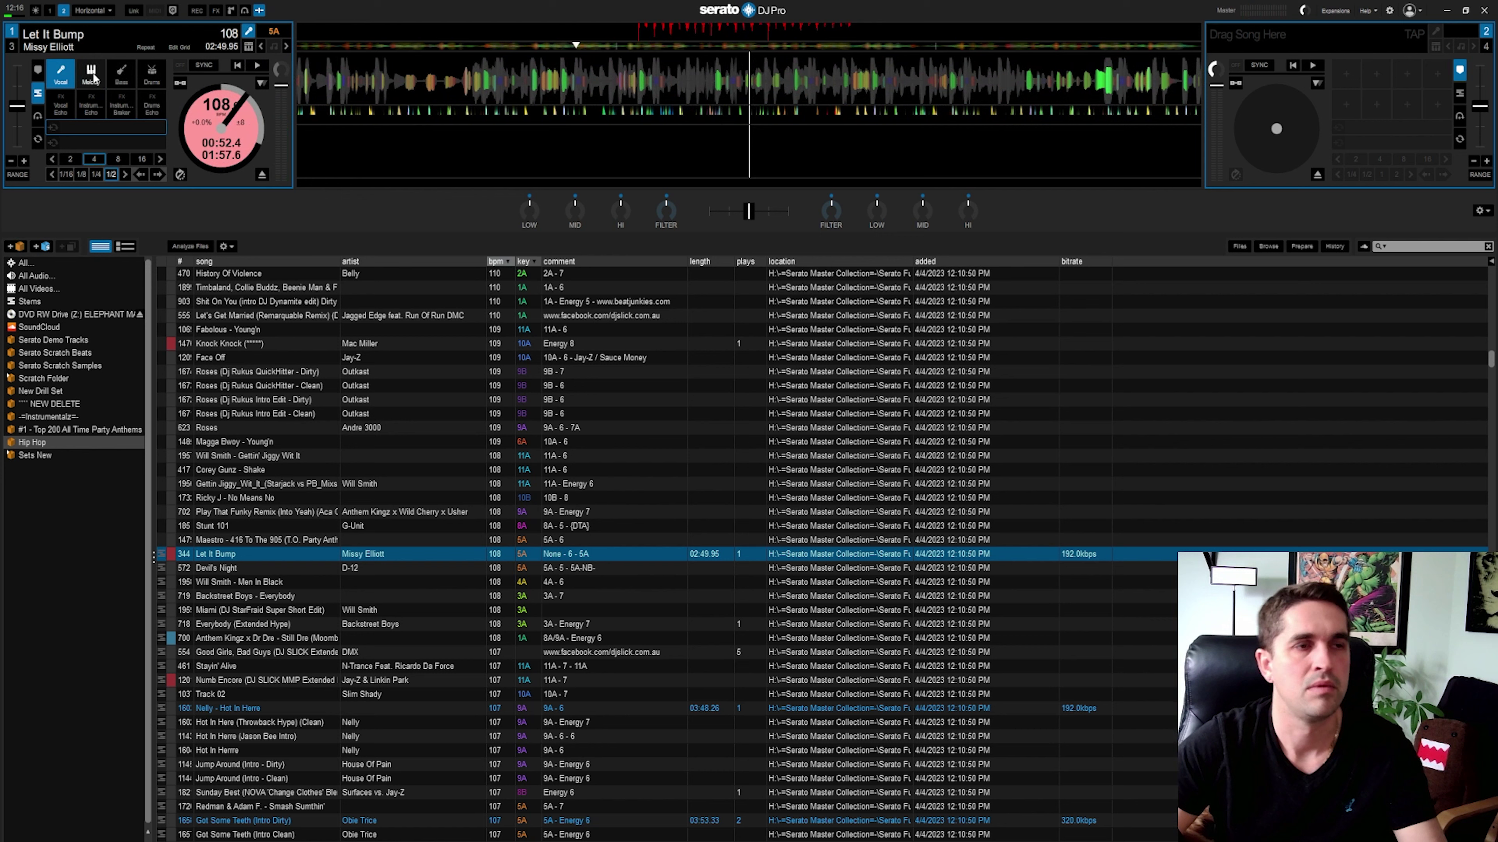
pyautogui.click(58, 329)
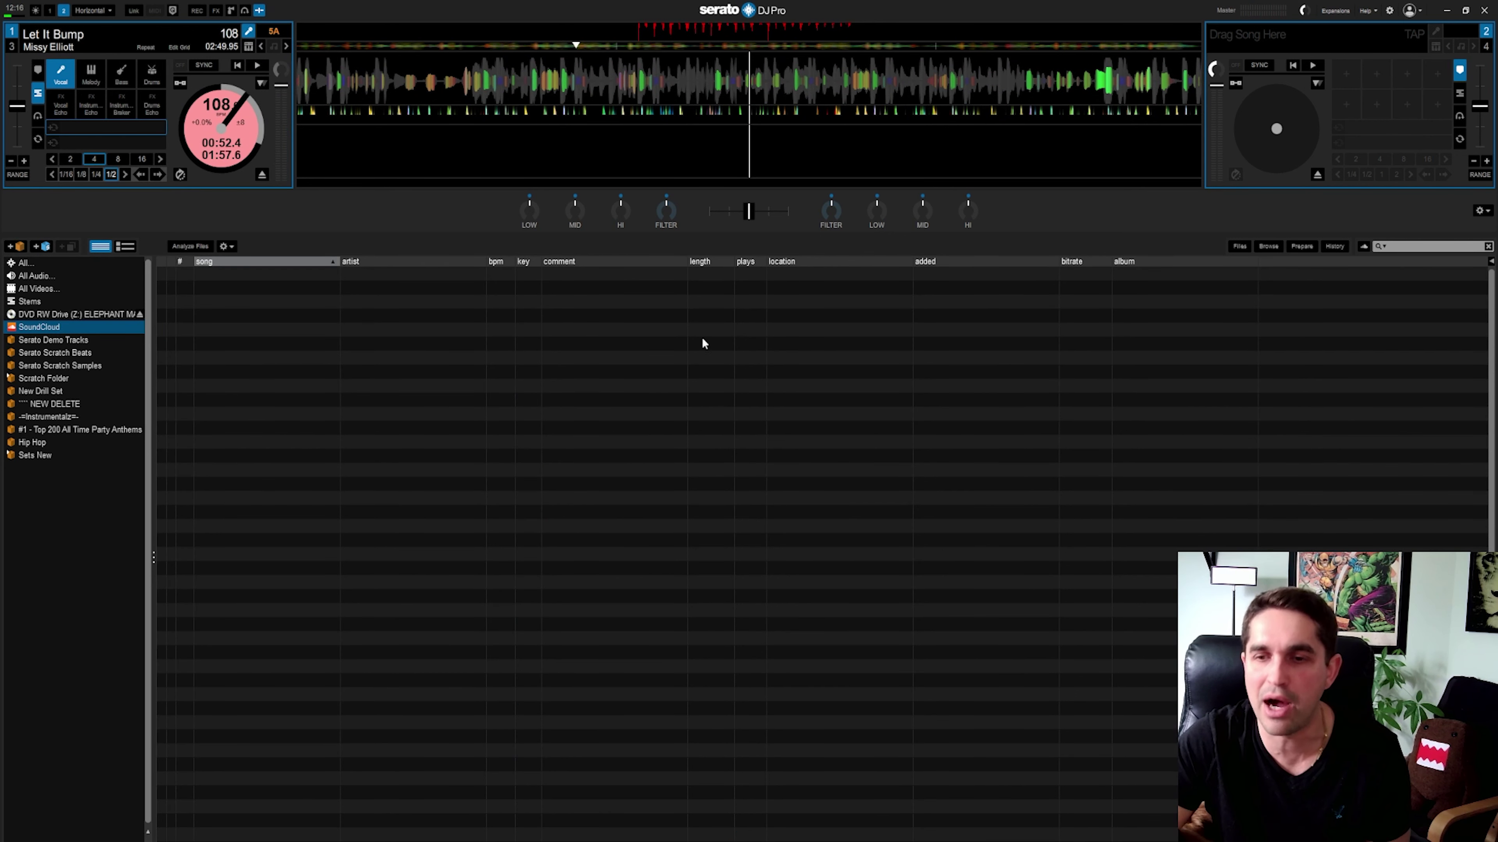